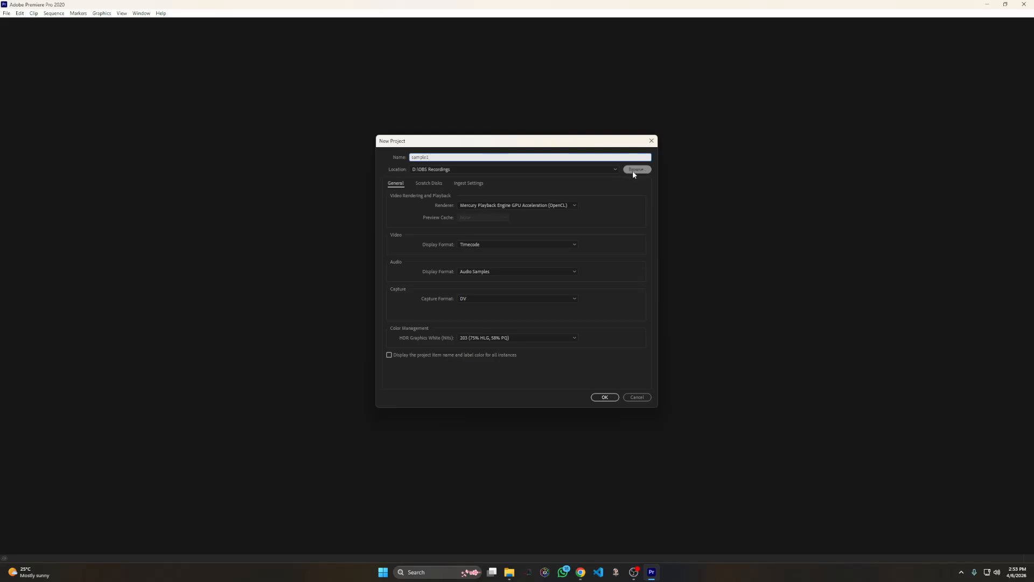
# Create the project sample1, choosing D:\OBS Recordings as its location
pyautogui.click(634, 170)
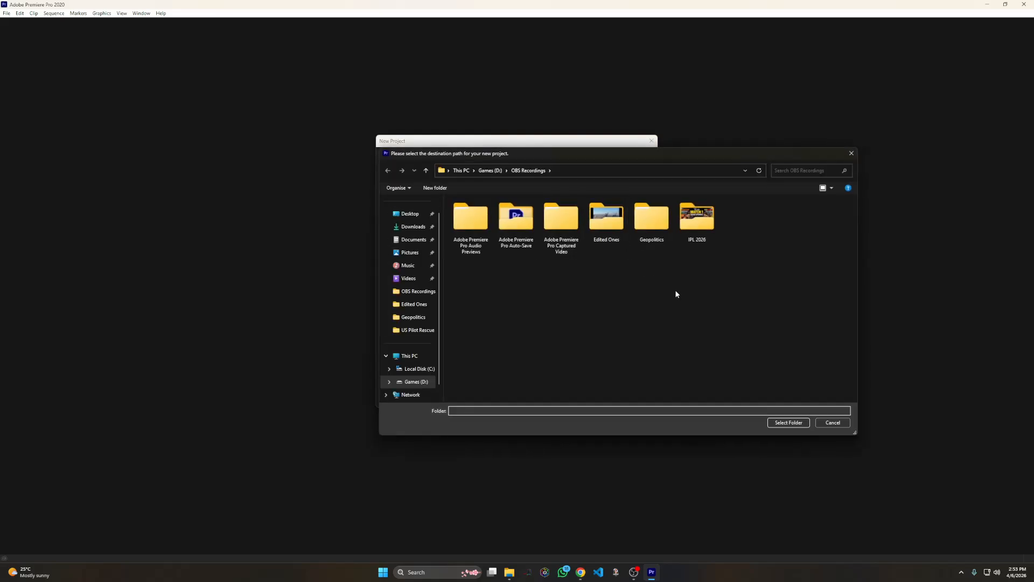
pyautogui.click(788, 424)
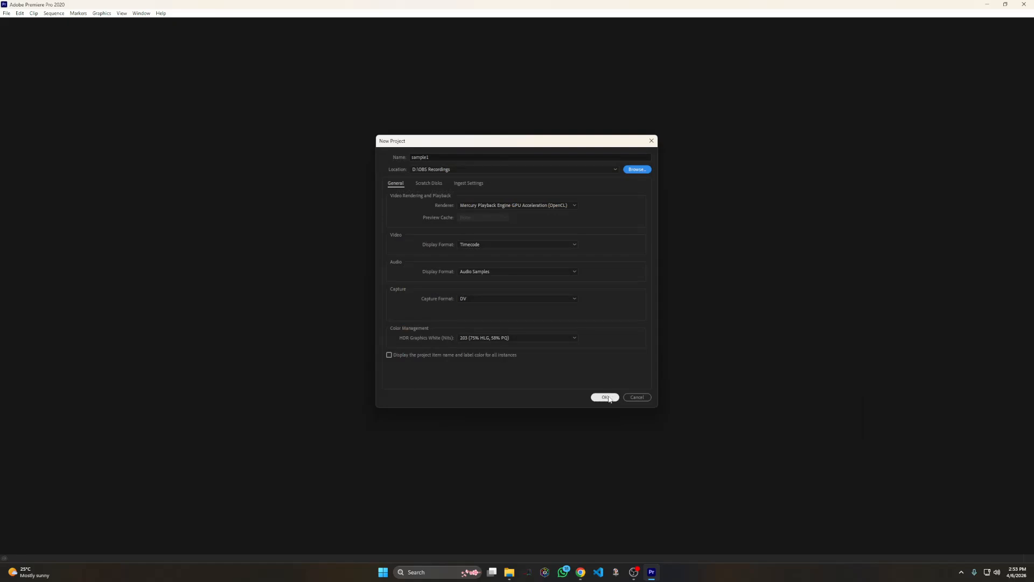
pyautogui.click(605, 397)
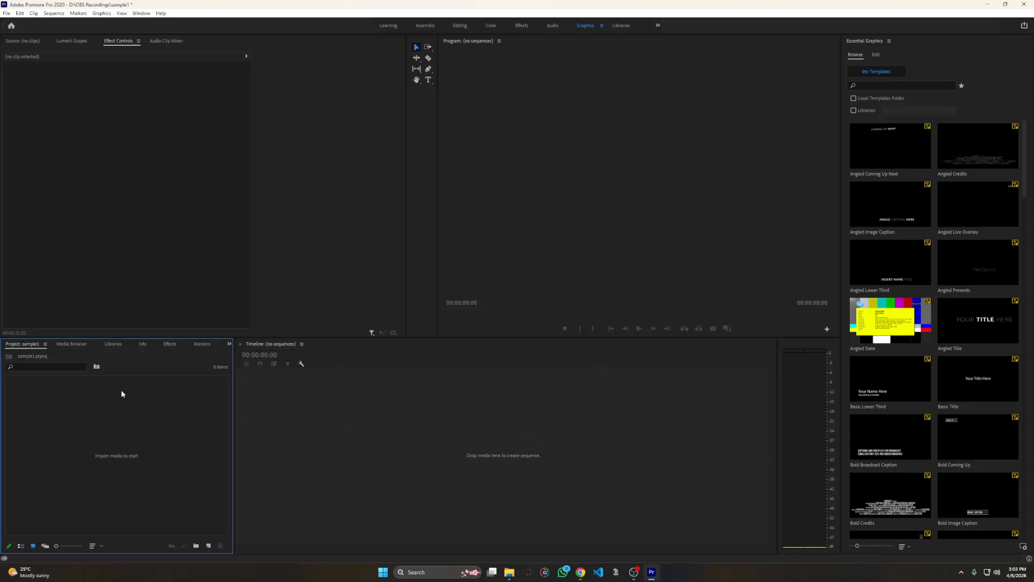
# Import the videos "RCB vs SRH Match 1 IPL 2026" and "USA Pilot Rescue Mission" from the Edited Ones folder
pyautogui.doubleClick(98, 434)
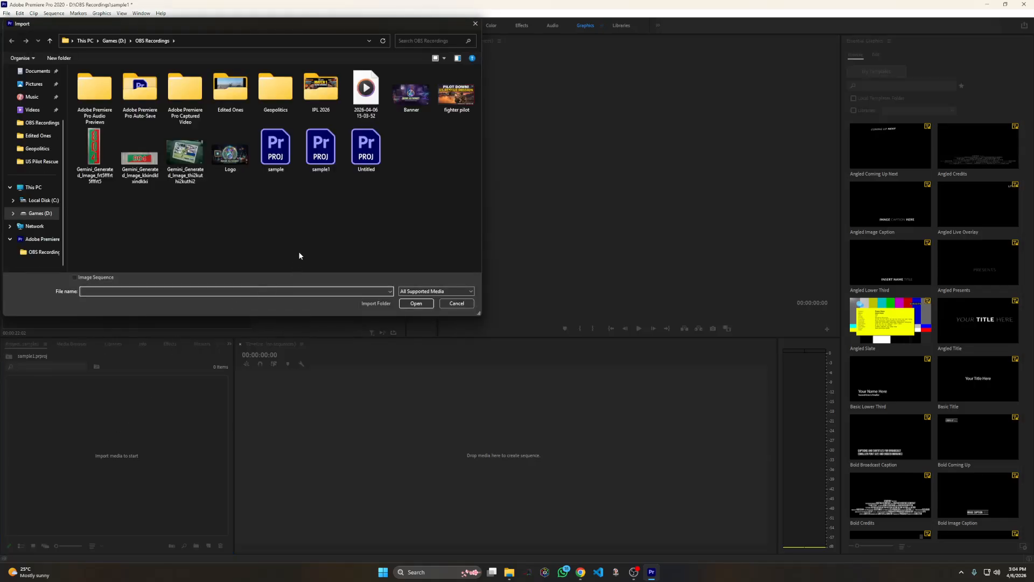
pyautogui.click(235, 94)
pyautogui.doubleClick(235, 93)
pyautogui.click(146, 107)
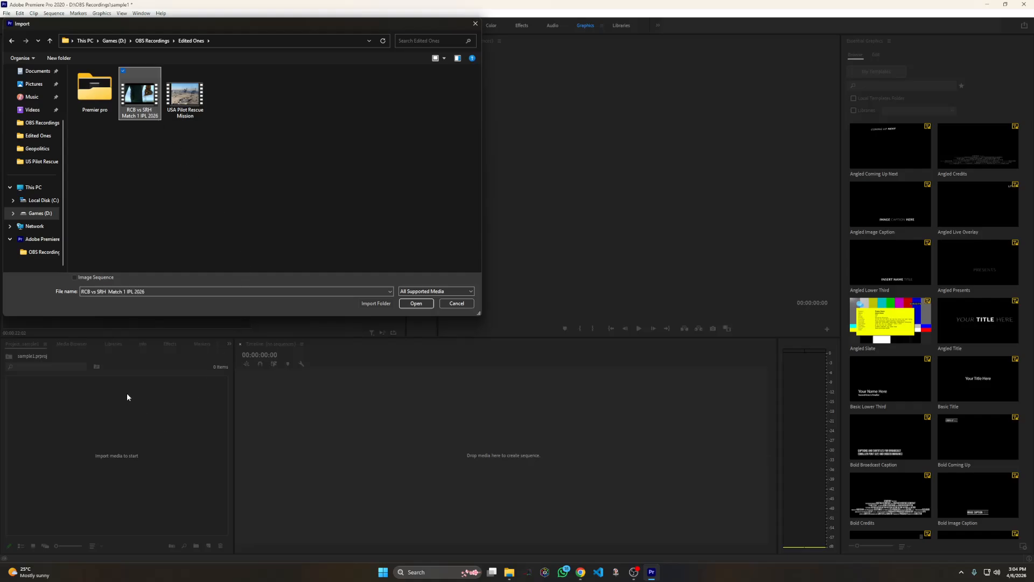
pyautogui.keyDown('ctrl'); pyautogui.click(184, 95); pyautogui.keyUp('ctrl')
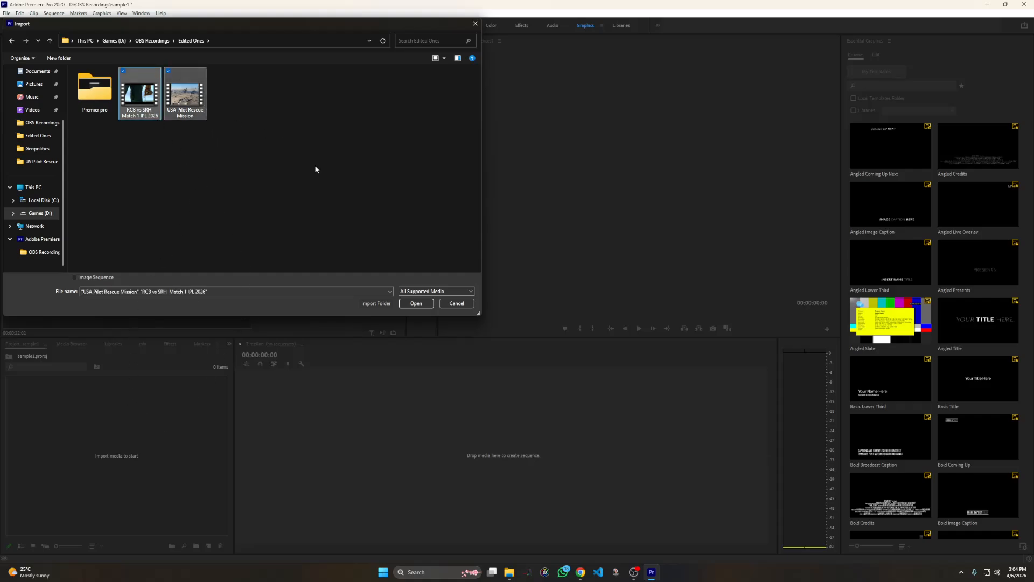
pyautogui.click(413, 306)
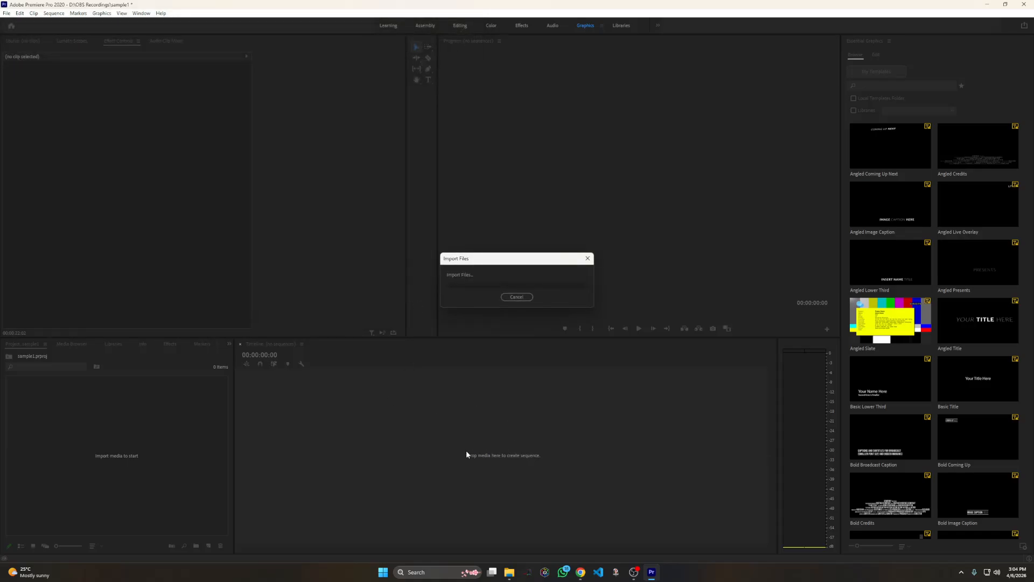
pyautogui.moveTo(629, 577)
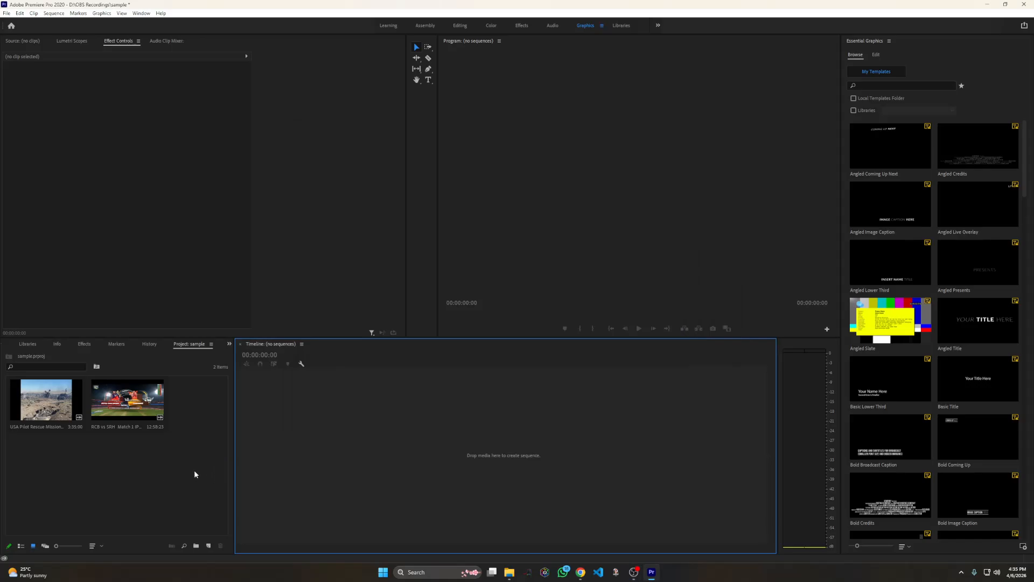
# Create a sequence by placing the "RCB vs SRH Match 1 IPL 2026" clip on the empty timeline
pyautogui.moveTo(135, 404); pyautogui.dragTo(404, 446)
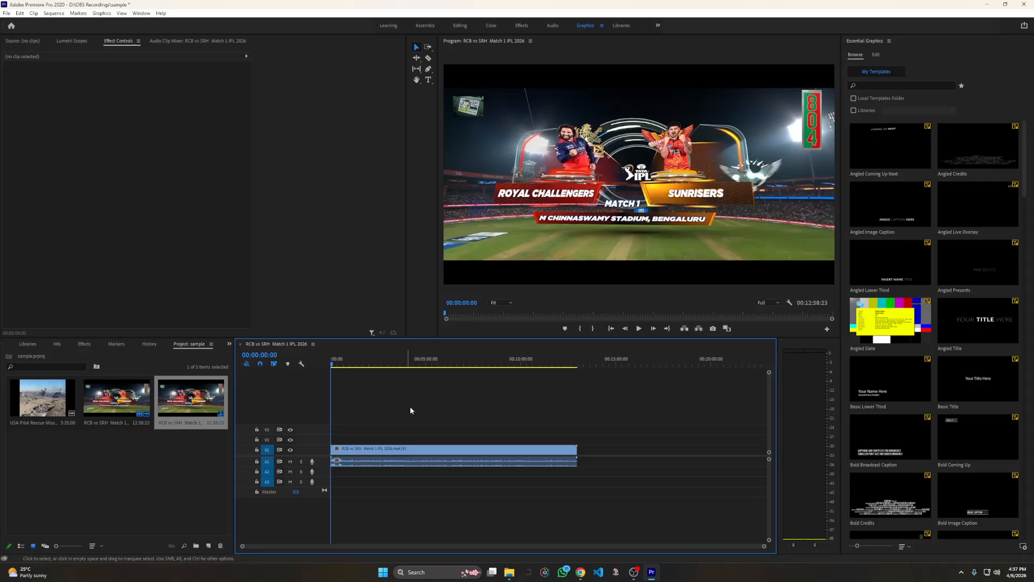
pyautogui.scroll(1, 502, 480)
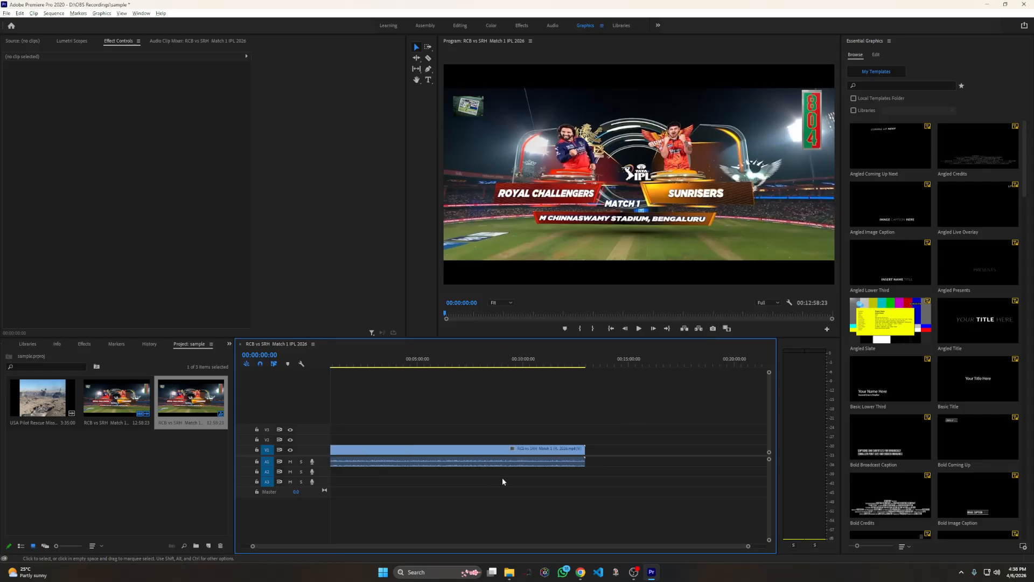
pyautogui.scroll(1, 502, 479)
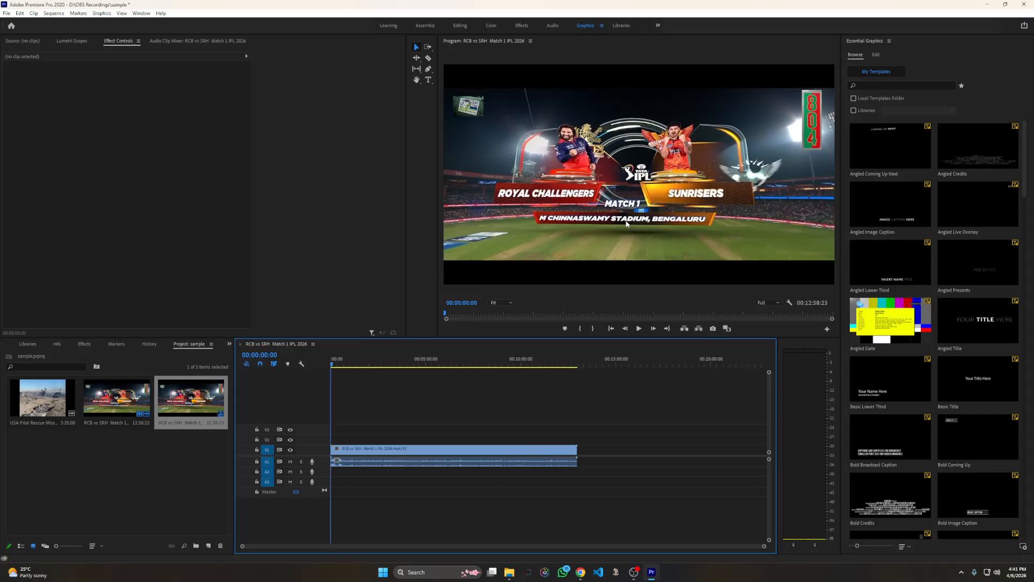
# Scale the RCB vs SRH picture down to about 34% and place it in the lower-left corner of the frame
pyautogui.click(604, 238)
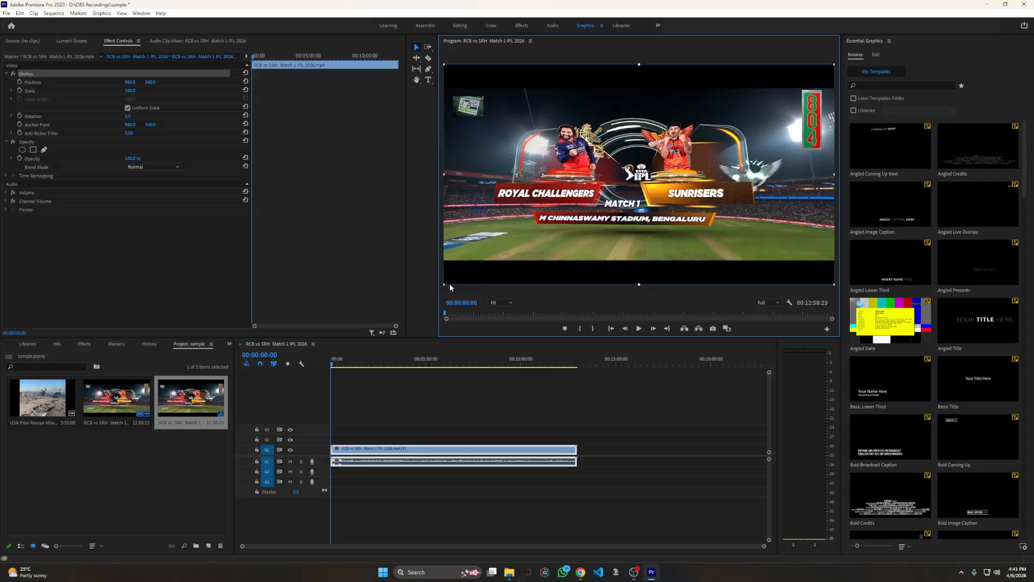
pyautogui.moveTo(446, 283); pyautogui.dragTo(531, 211)
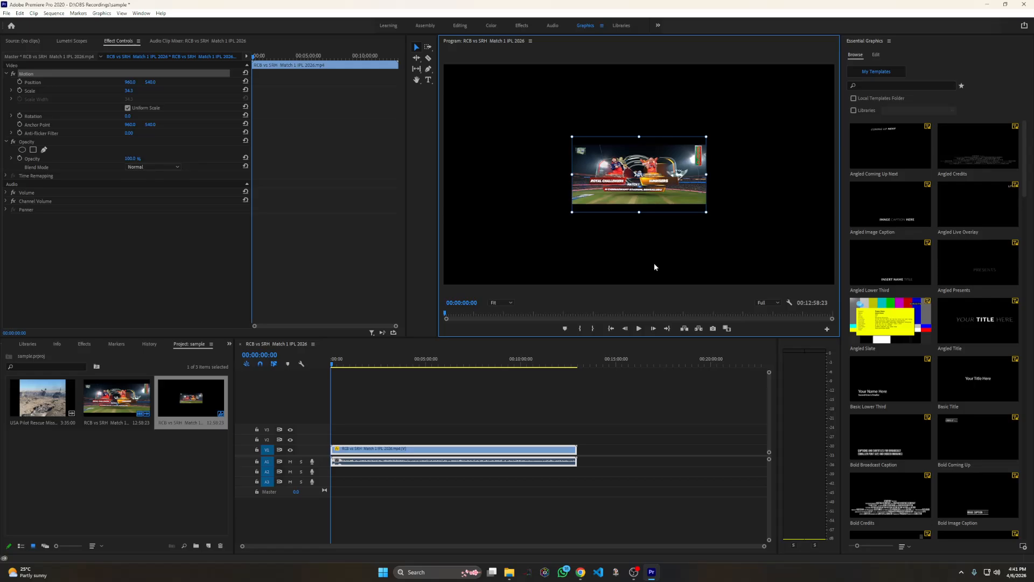
pyautogui.moveTo(643, 182); pyautogui.dragTo(495, 242)
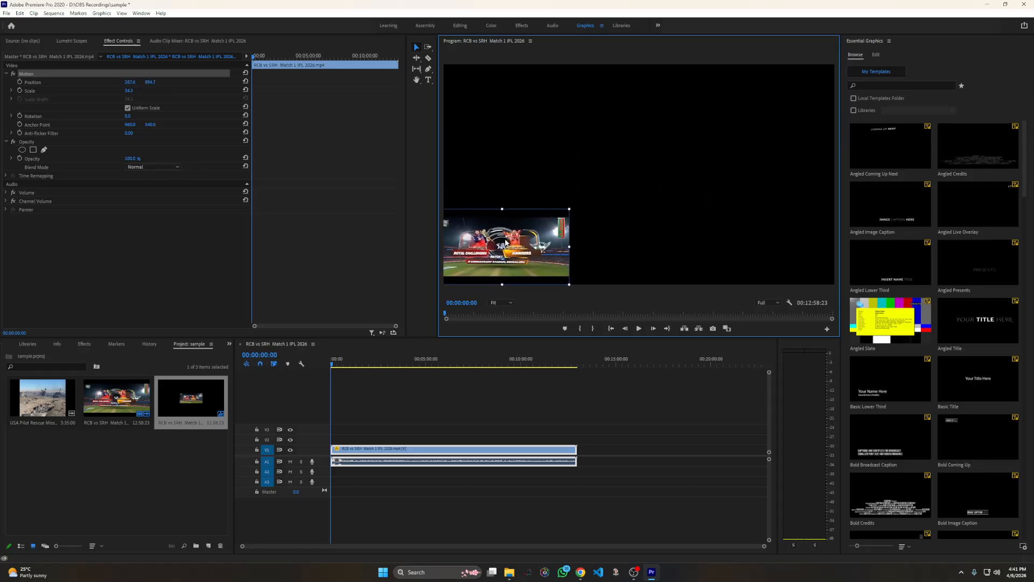
# Add the "USA Pilot Rescue Mission" clip to track V1 at about the 15-minute mark, leaving a gap after the RCB vs SRH clip
pyautogui.click(591, 445)
pyautogui.click(46, 406)
pyautogui.moveTo(46, 406); pyautogui.dragTo(622, 451)
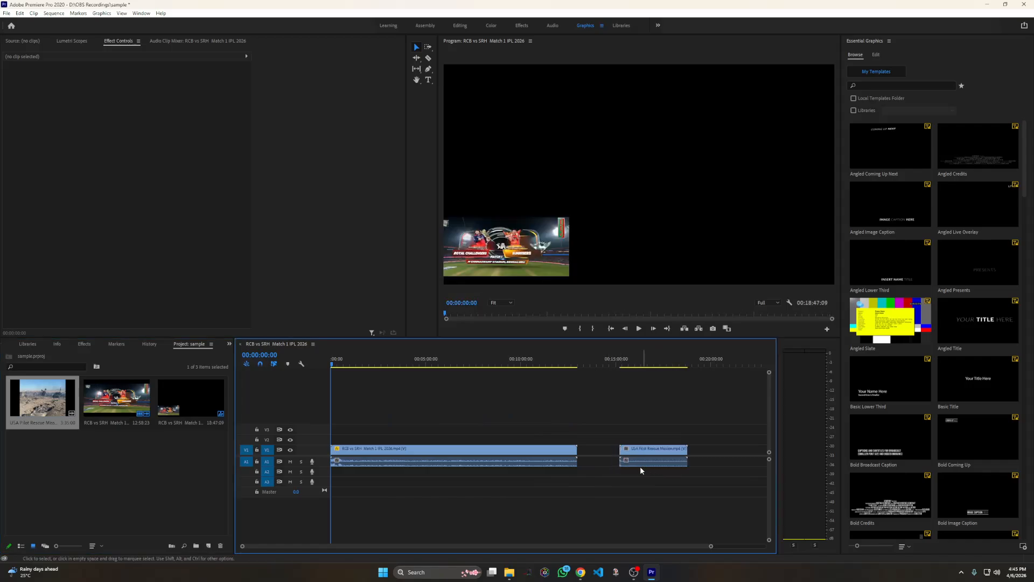
# Move the USA Pilot Rescue Mission clip onto track V2 so it overlaps the end of the RCB vs SRH clip
pyautogui.click(417, 49)
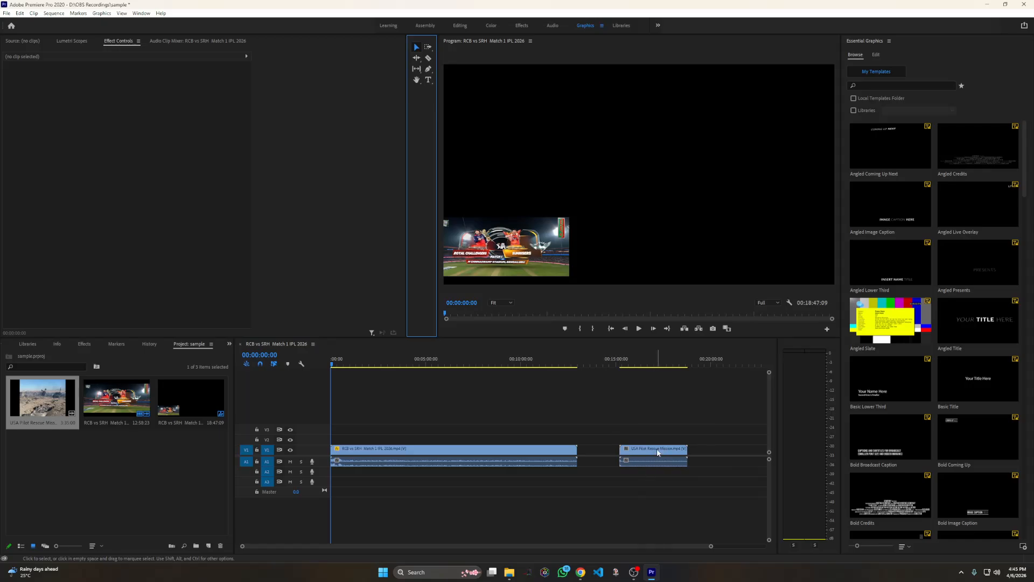
pyautogui.moveTo(657, 448); pyautogui.dragTo(621, 449)
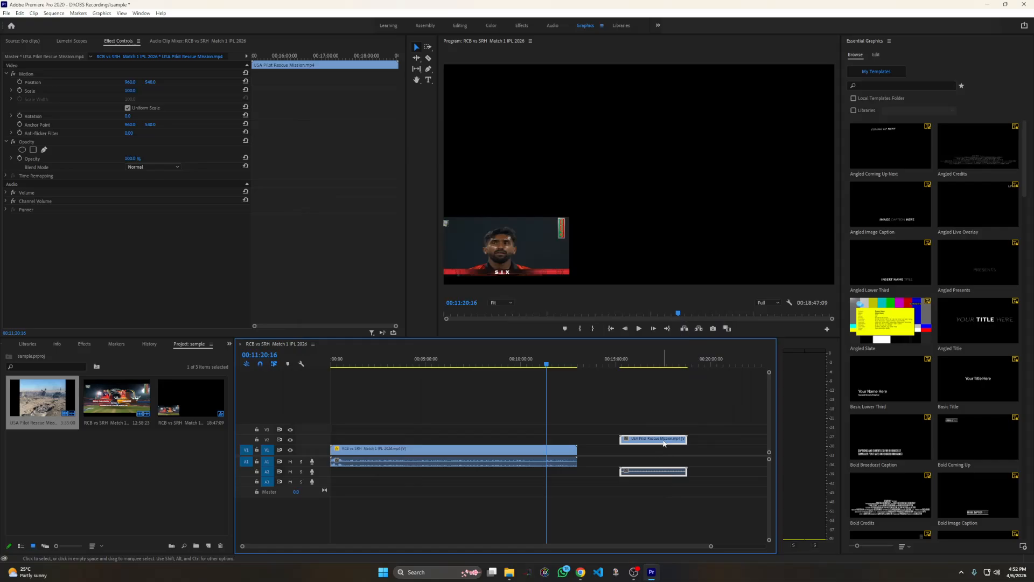
pyautogui.moveTo(663, 442); pyautogui.dragTo(582, 442)
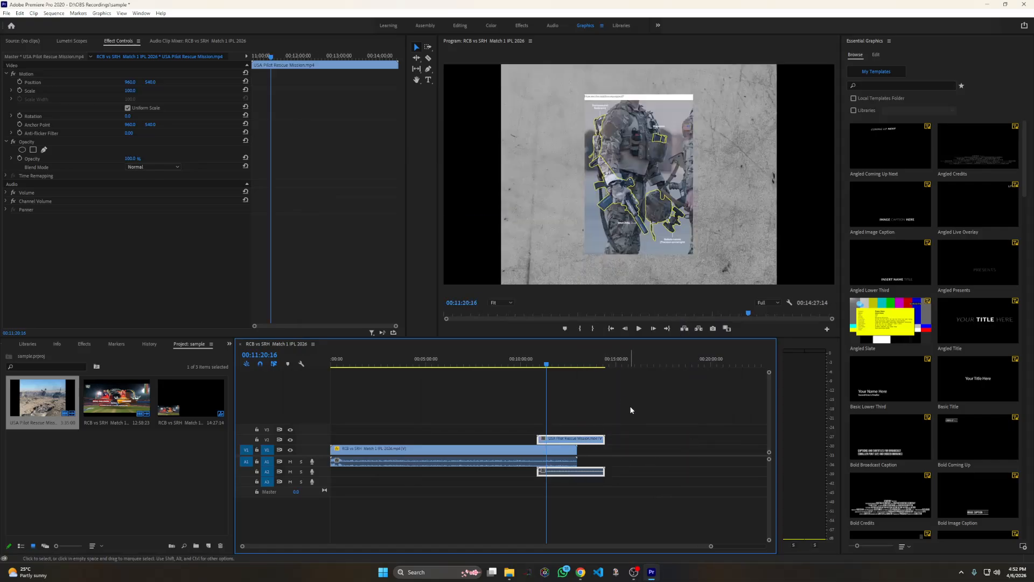
# Scale the USA Pilot Rescue Mission picture down to about 30% in the frame centre and play both overlaid clips
pyautogui.click(558, 200)
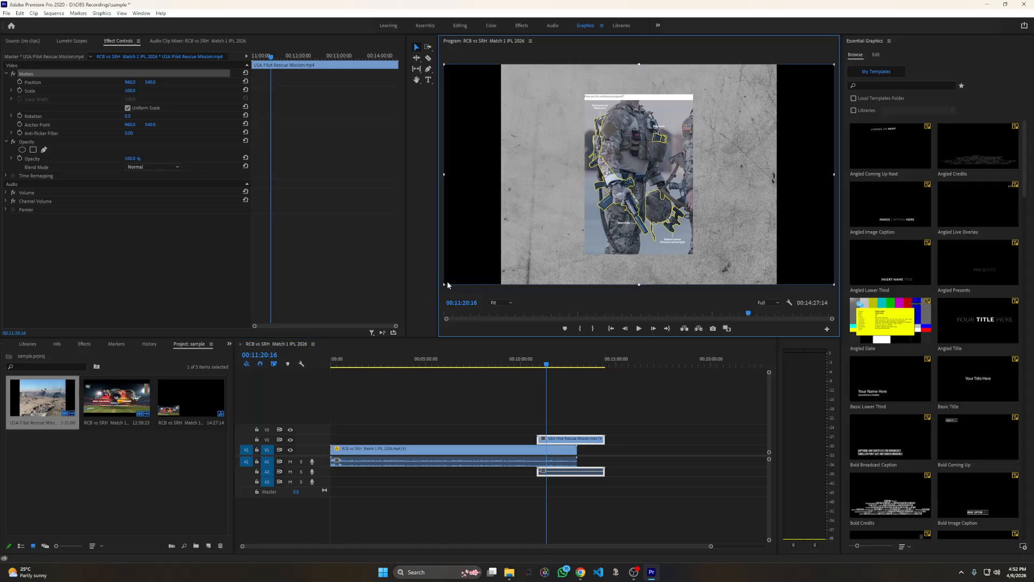
pyautogui.moveTo(445, 283); pyautogui.dragTo(570, 202)
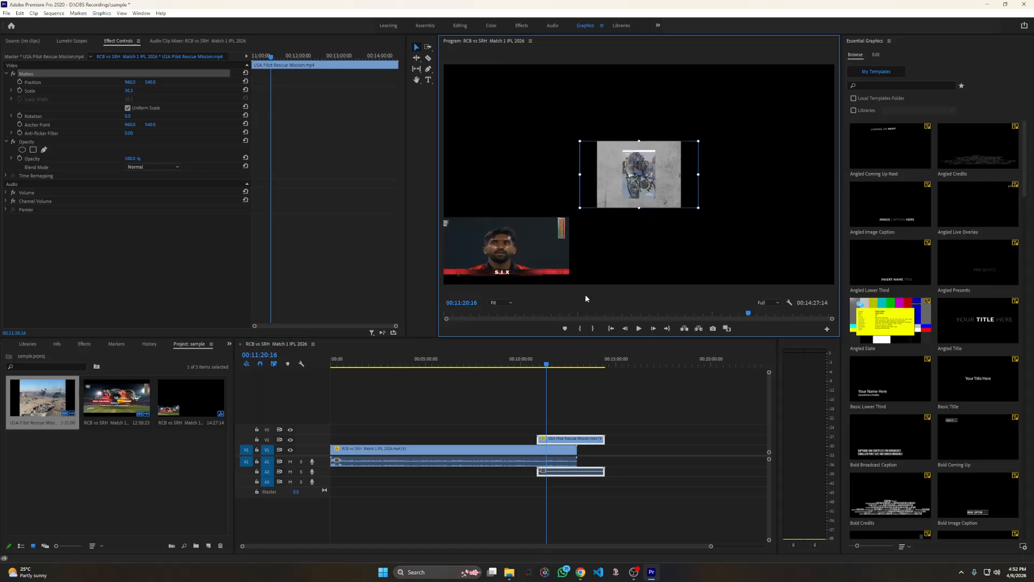
pyautogui.click(639, 328)
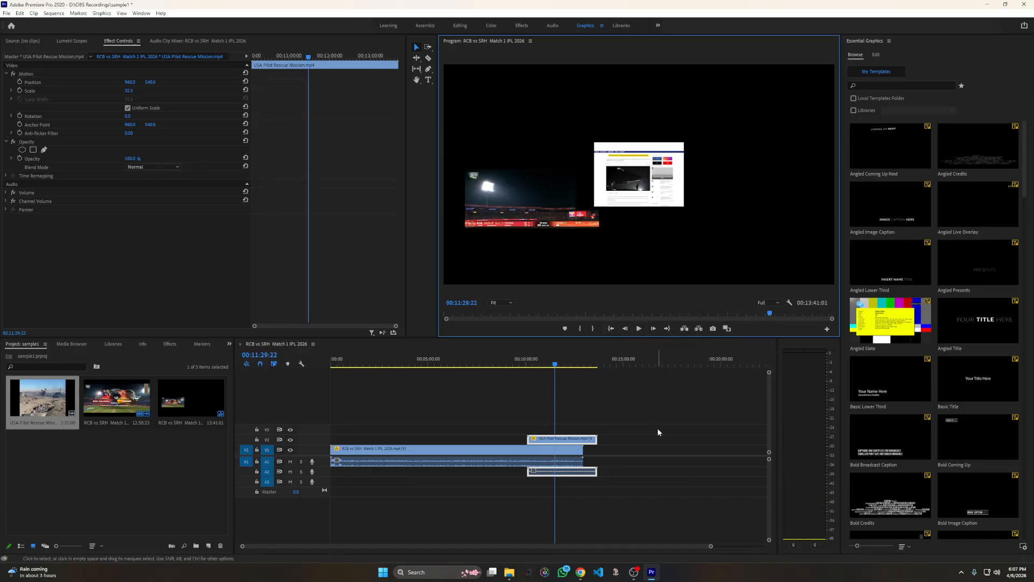
# Slide the USA Pilot Rescue Mission clip past the end of the RCB vs SRH clip and delete it from the timeline
pyautogui.moveTo(588, 439); pyautogui.dragTo(663, 442)
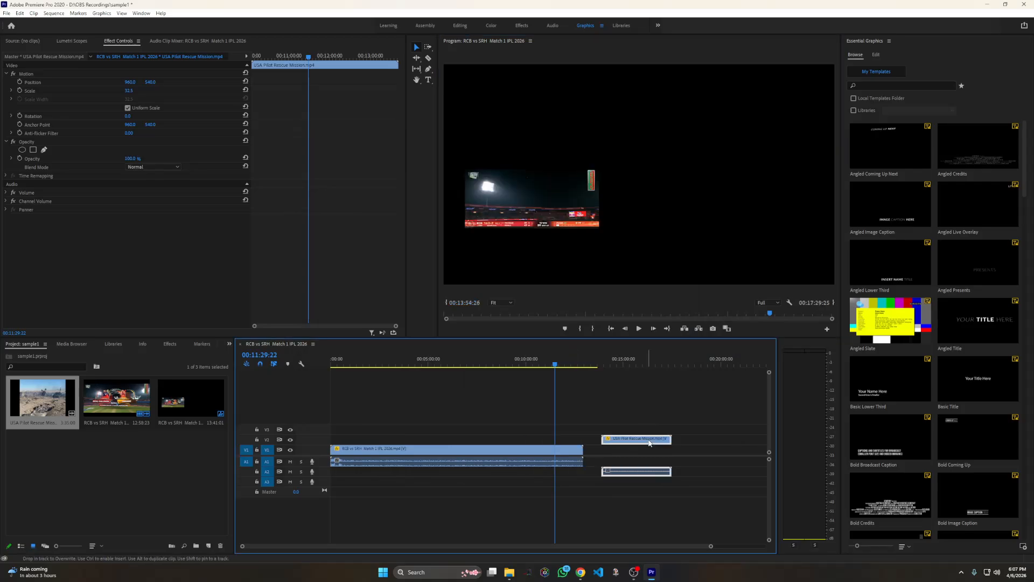
pyautogui.press('Delete')
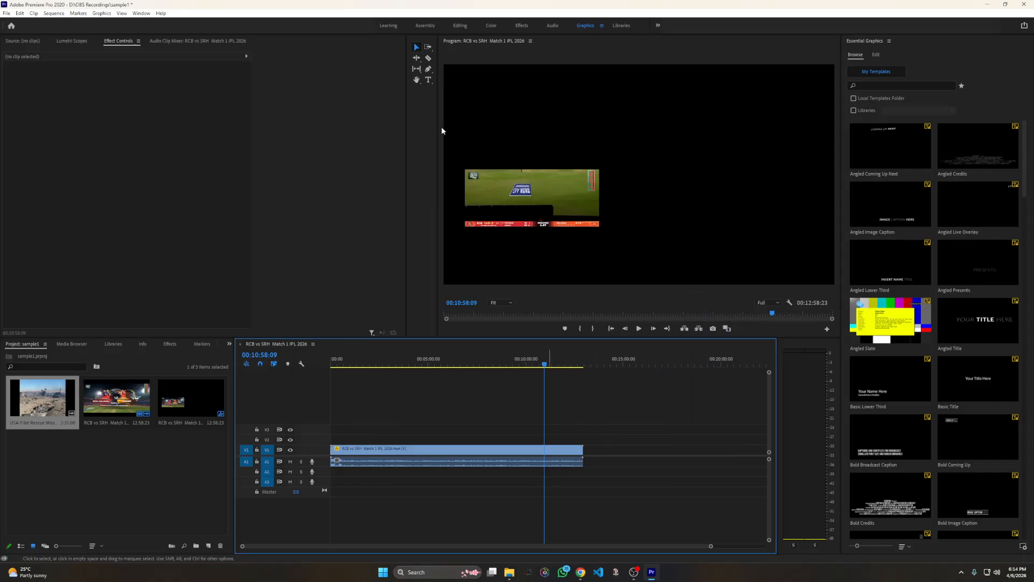
# Place the playhead at 00:11:18:03 and trim the end of the RCB vs SRH clip back to about 11 minutes
pyautogui.click(417, 48)
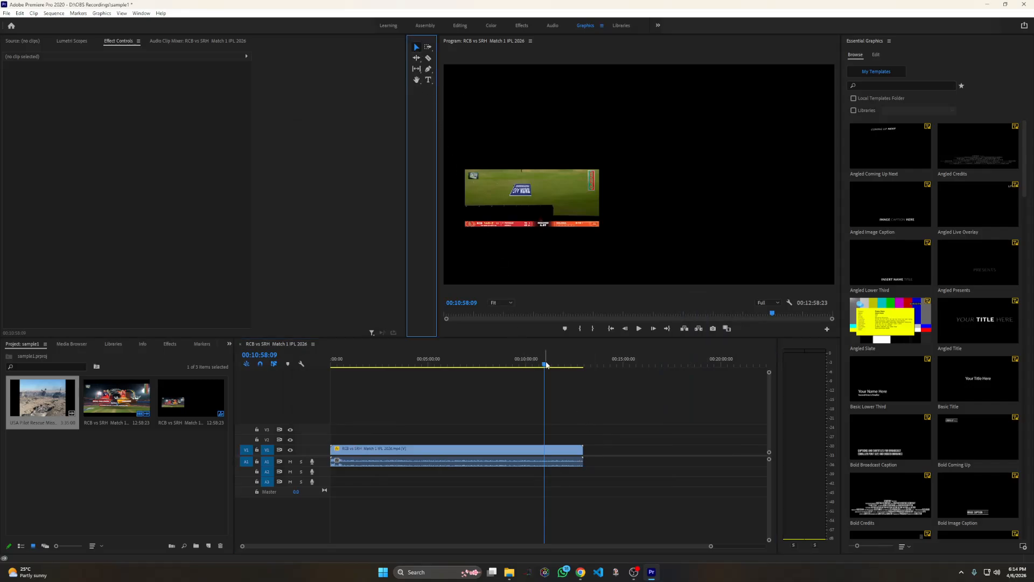
pyautogui.moveTo(544, 364); pyautogui.dragTo(551, 363)
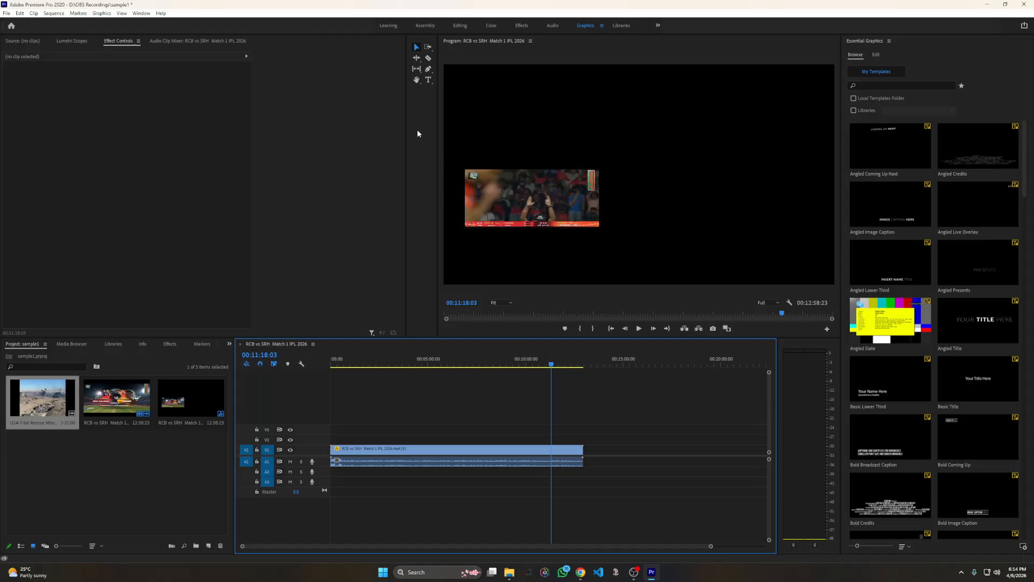
pyautogui.click(416, 47)
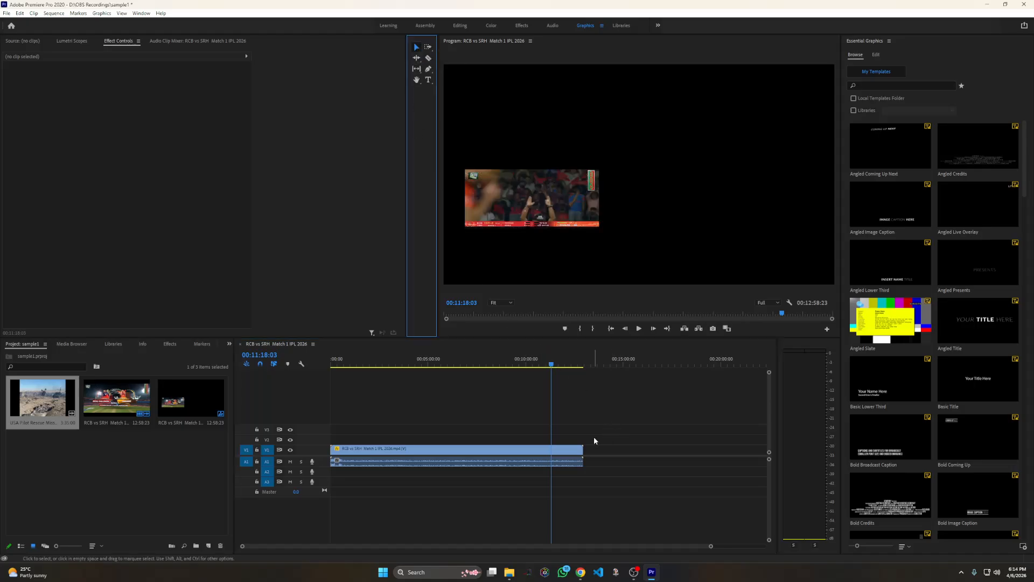
pyautogui.moveTo(583, 447); pyautogui.dragTo(554, 447)
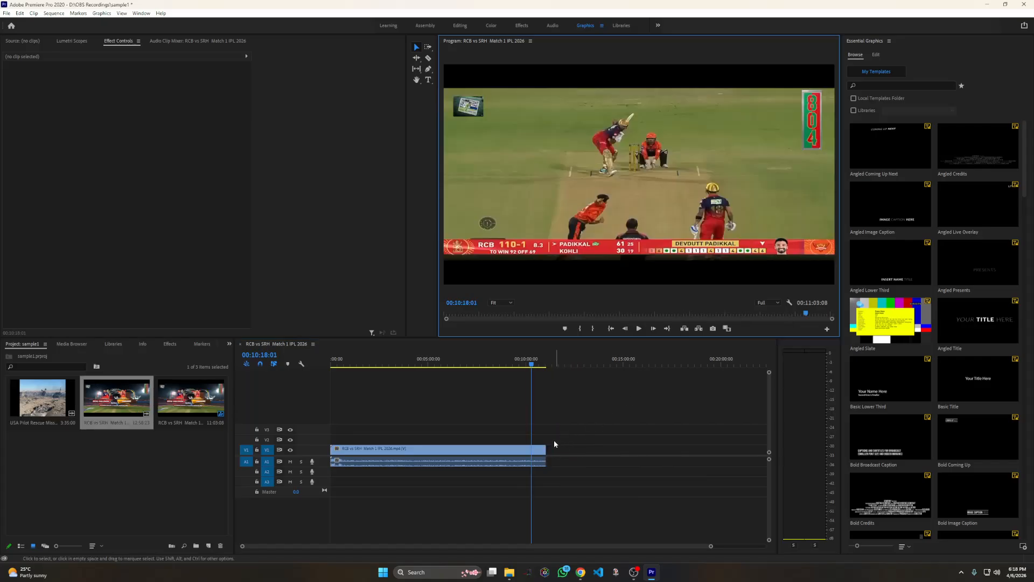
# Split the RCB vs SRH clip with the Razor tool at about 3:20 and 5:35, and delete the middle piece
pyautogui.click(428, 58)
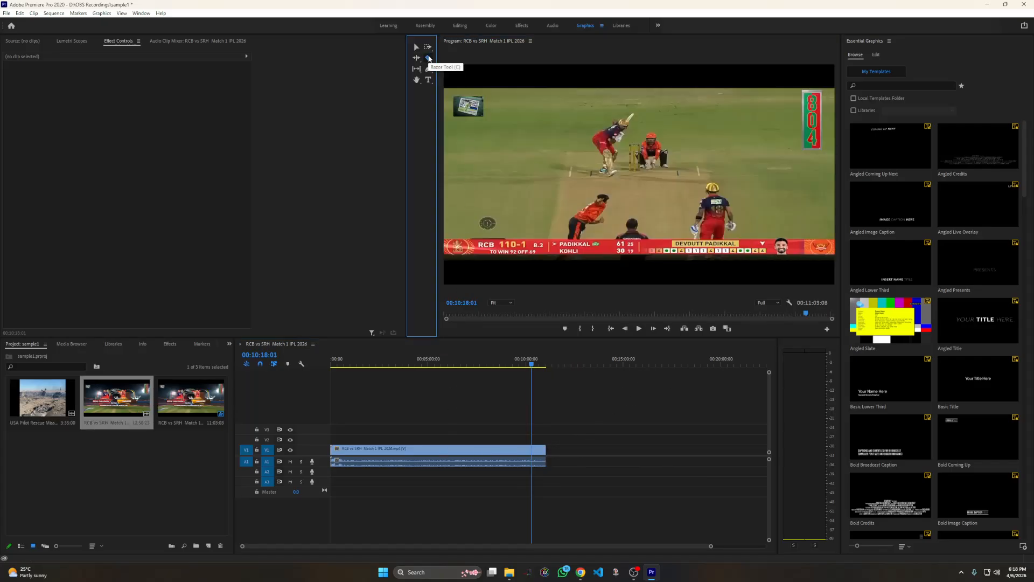
pyautogui.click(397, 449)
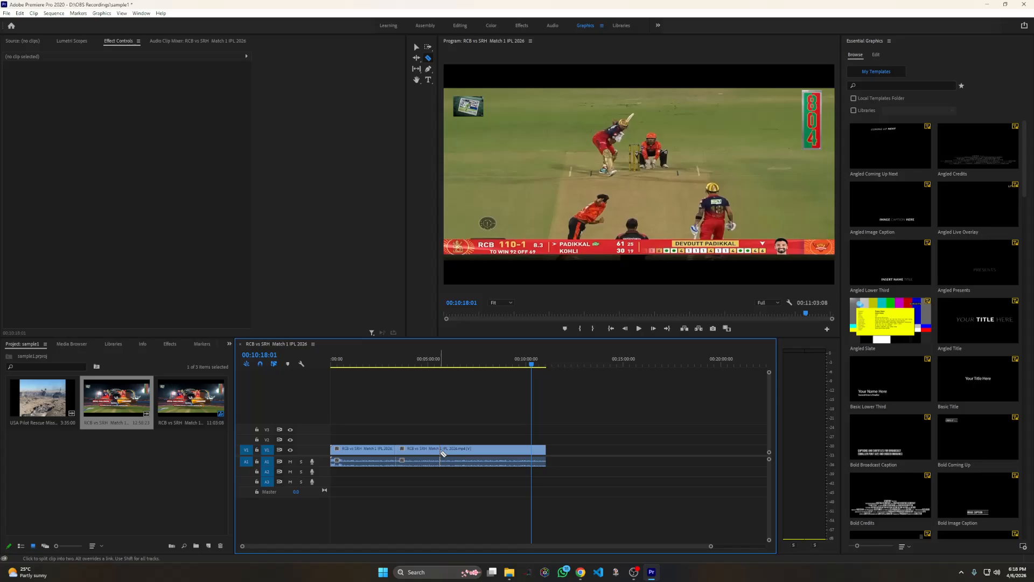
pyautogui.click(441, 452)
pyautogui.click(417, 46)
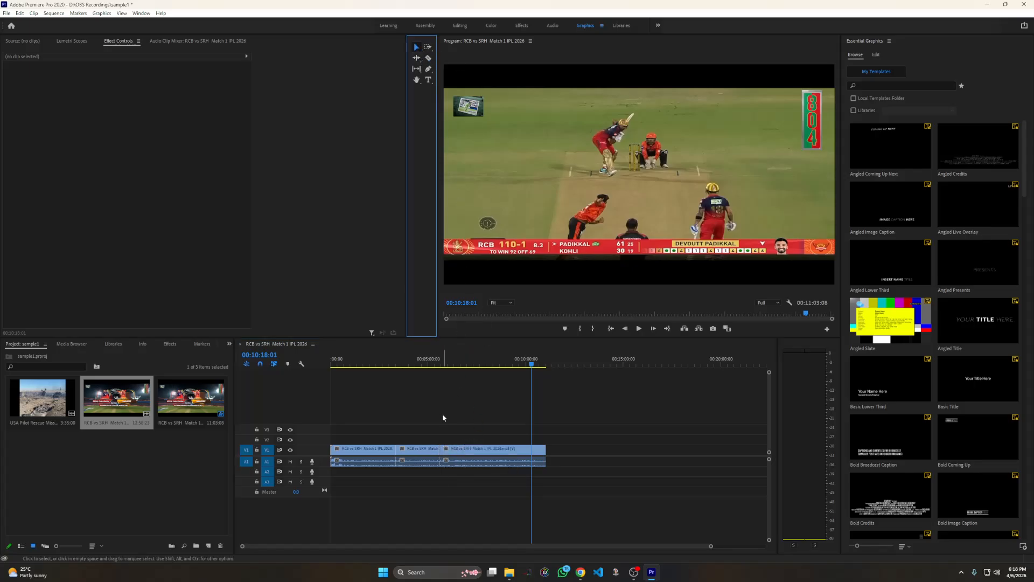
pyautogui.click(419, 449)
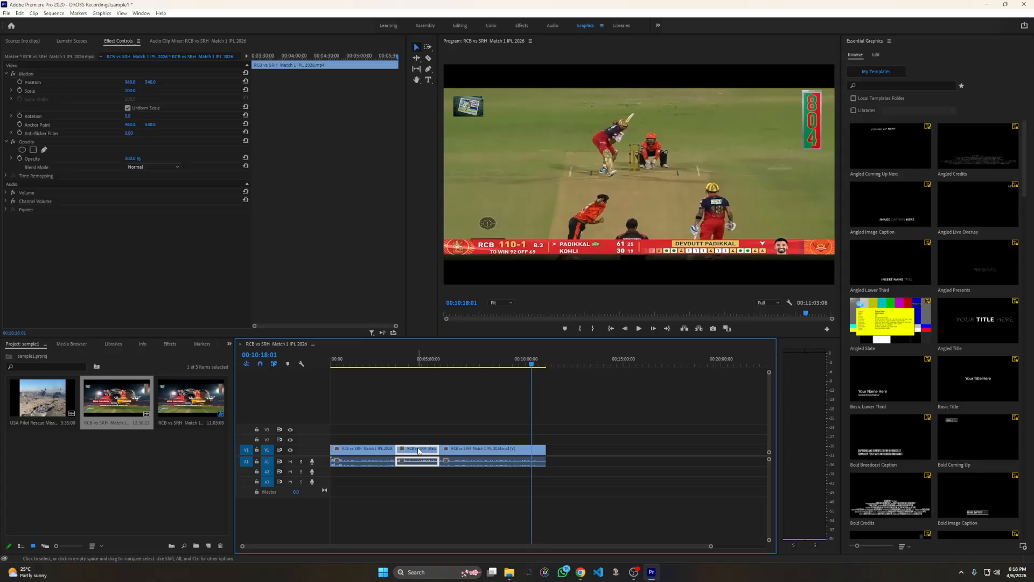
pyautogui.press('Delete')
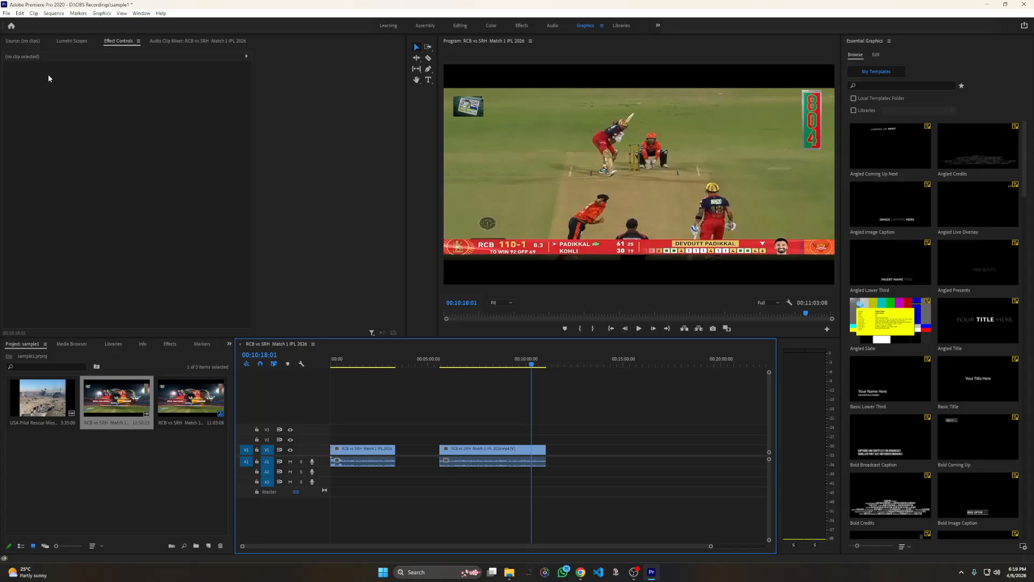
# Open the USA Pilot Rescue Mission clip in the Source monitor and go to its first frame
pyautogui.click(26, 40)
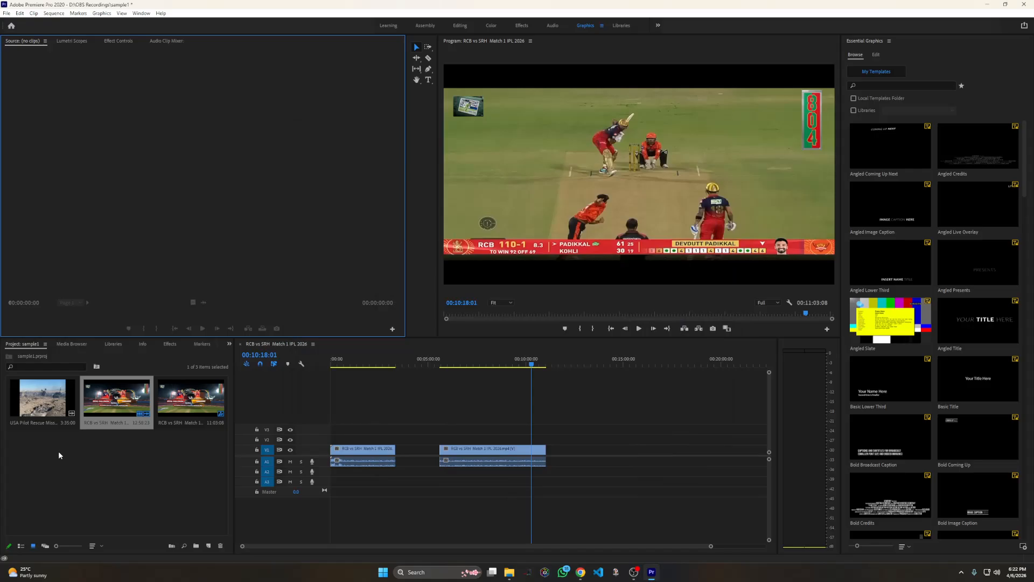
pyautogui.doubleClick(46, 399)
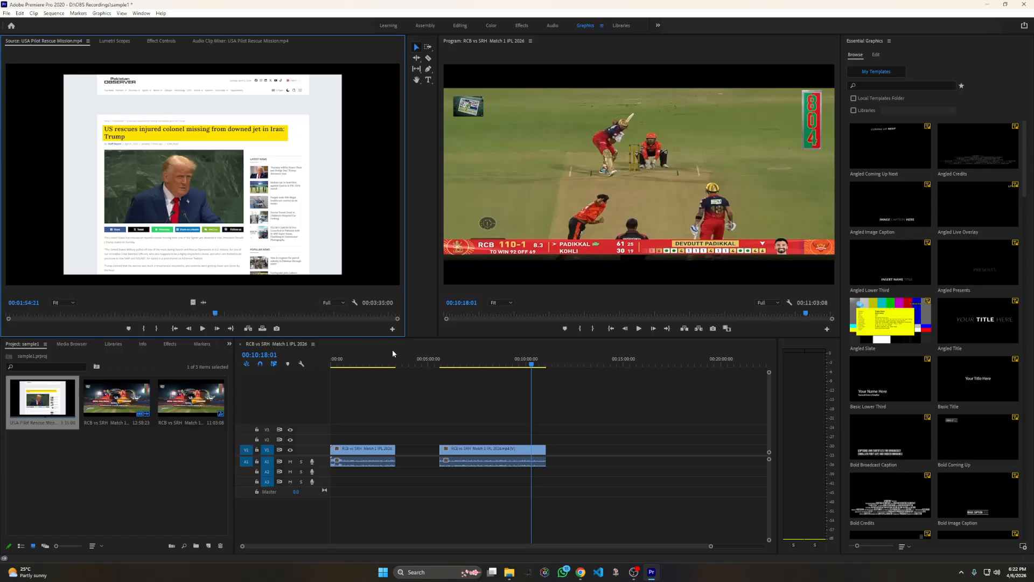
pyautogui.press('Home')
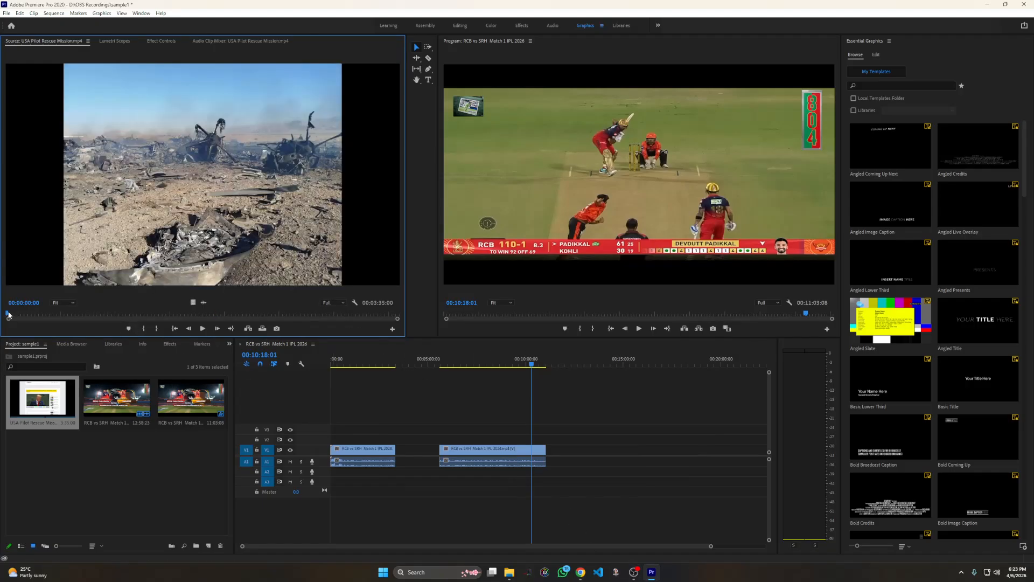
# Mark an In point at 00:00:42:14 and an Out point at about 00:01:29:03 on the USA Pilot Rescue Mission source clip
pyautogui.moveTo(8, 315); pyautogui.dragTo(83, 314)
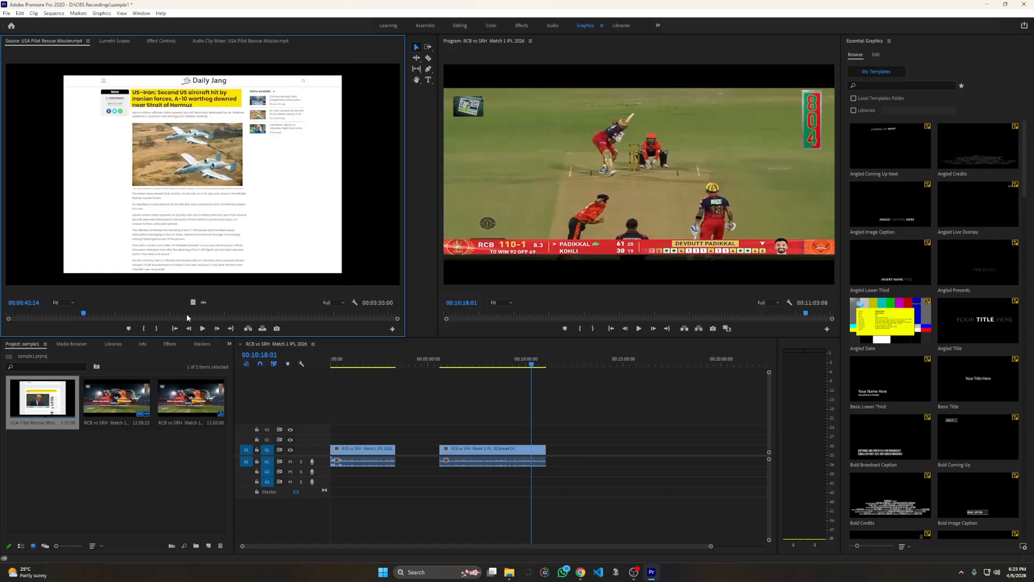
pyautogui.click(144, 329)
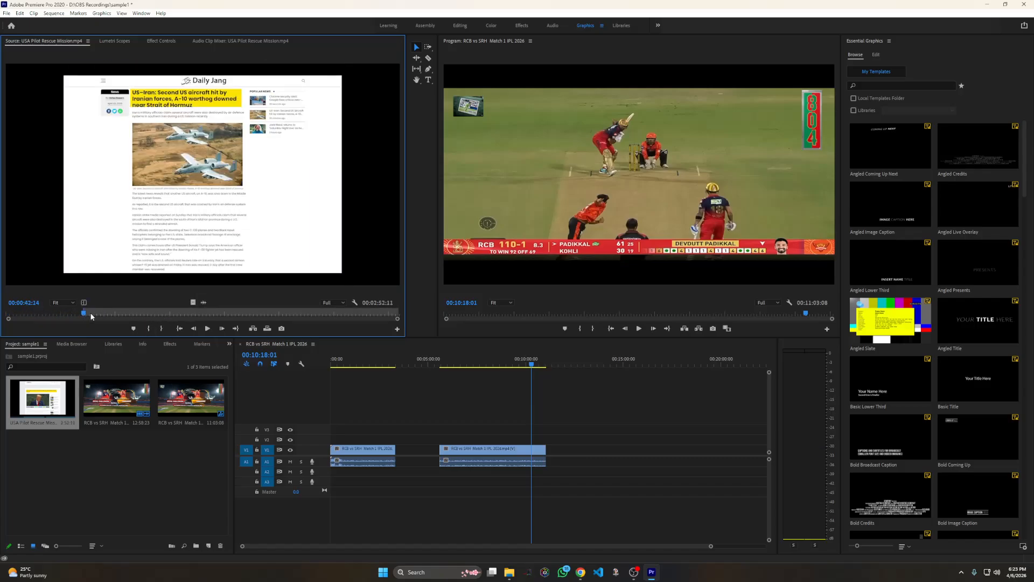
pyautogui.moveTo(84, 315); pyautogui.dragTo(168, 316)
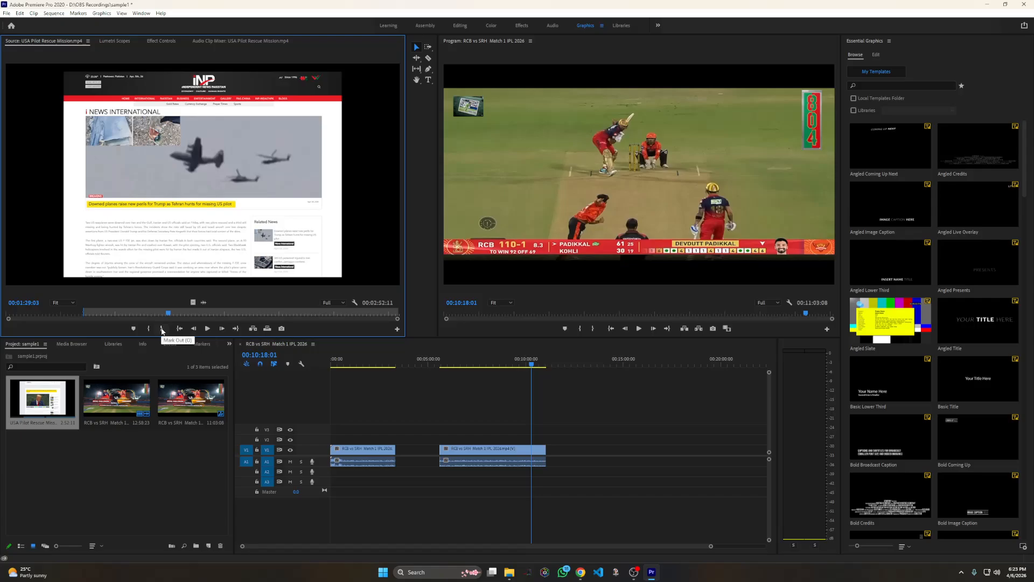
pyautogui.click(162, 330)
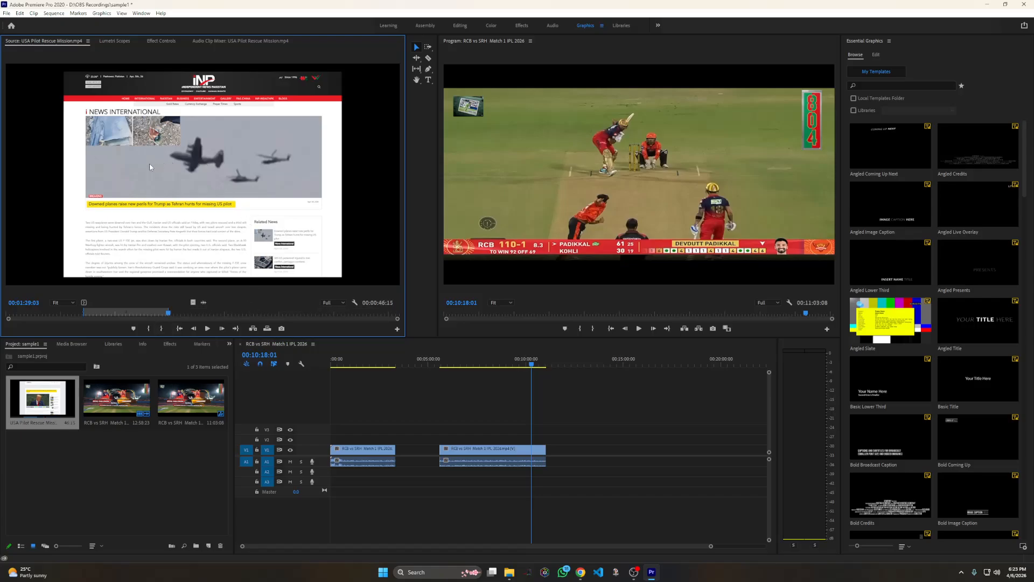
# Add the marked USA Pilot Rescue Mission segment after the RCB vs SRH clips on V1 and close the gaps between all clips
pyautogui.moveTo(347, 266); pyautogui.dragTo(579, 454)
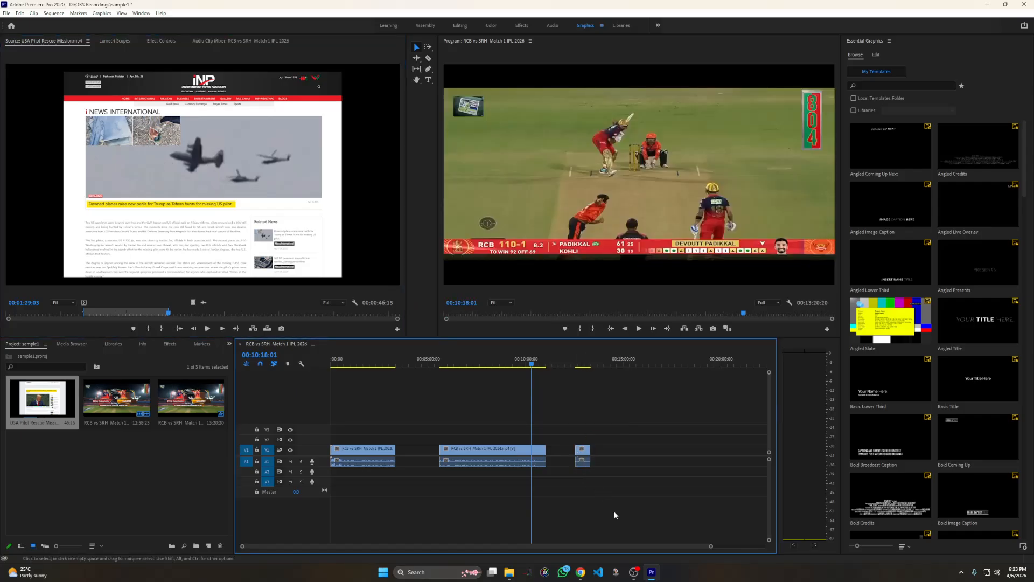
pyautogui.moveTo(511, 449); pyautogui.dragTo(468, 449)
pyautogui.moveTo(587, 455); pyautogui.dragTo(513, 452)
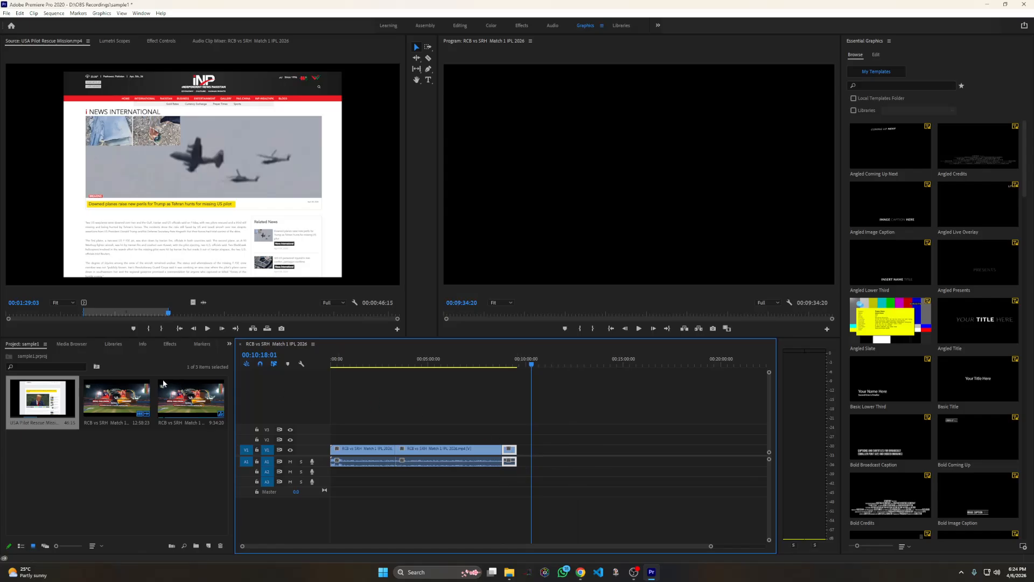
# Apply the Dip to Black dissolve transition to the cut between the two RCB vs SRH clips
pyautogui.click(169, 345)
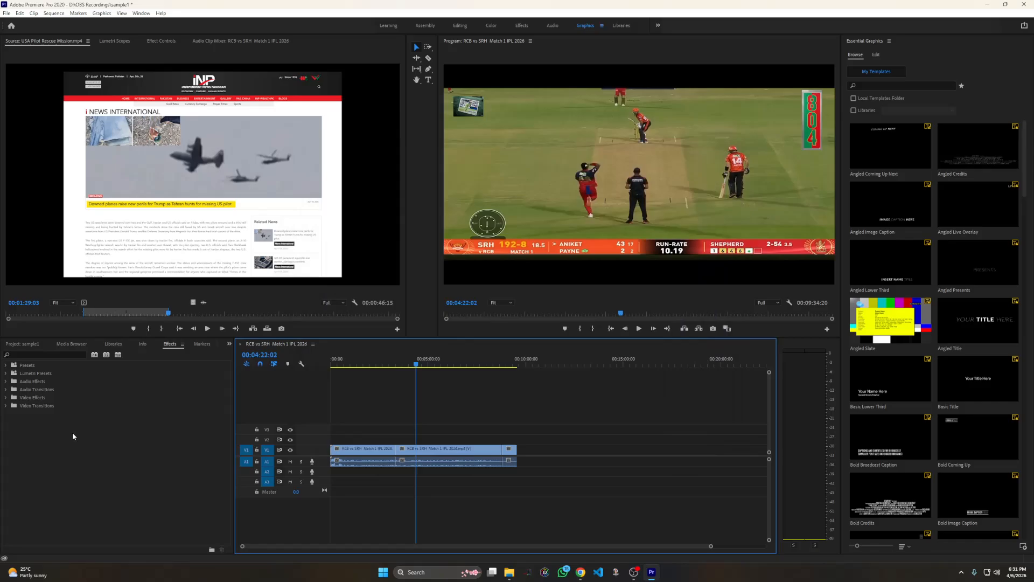
pyautogui.doubleClick(40, 407)
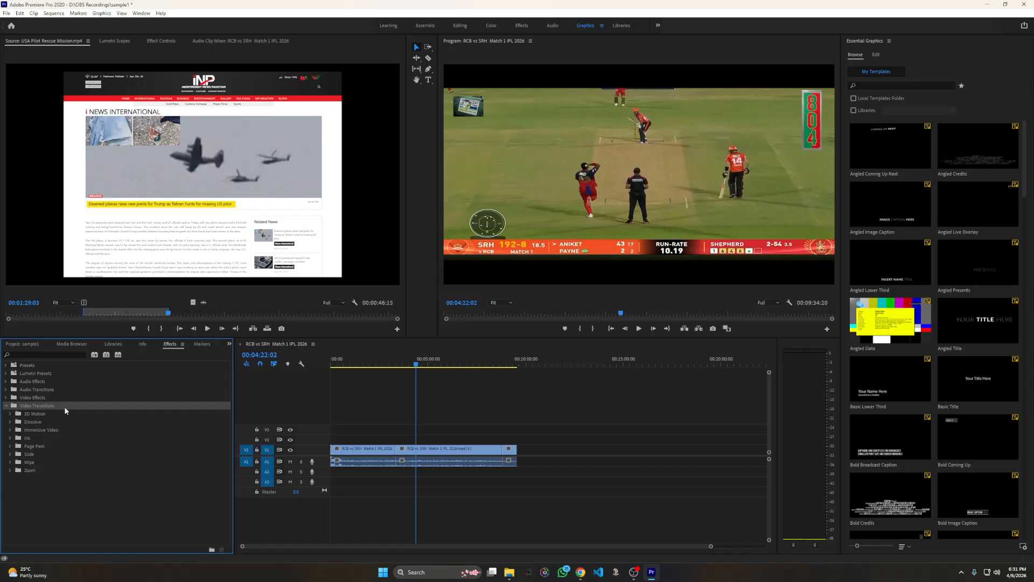
pyautogui.click(35, 421)
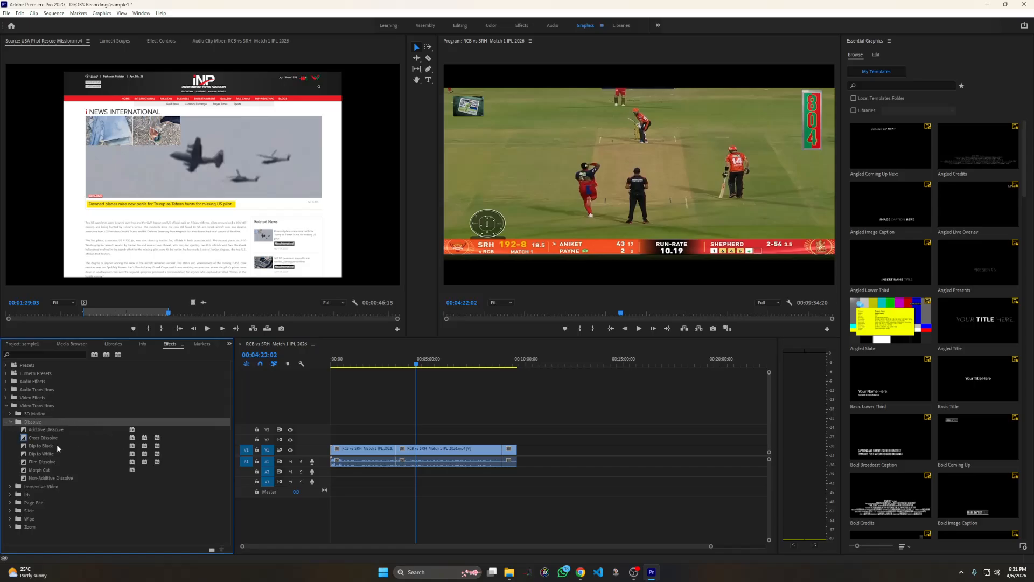
pyautogui.moveTo(47, 446); pyautogui.dragTo(396, 454)
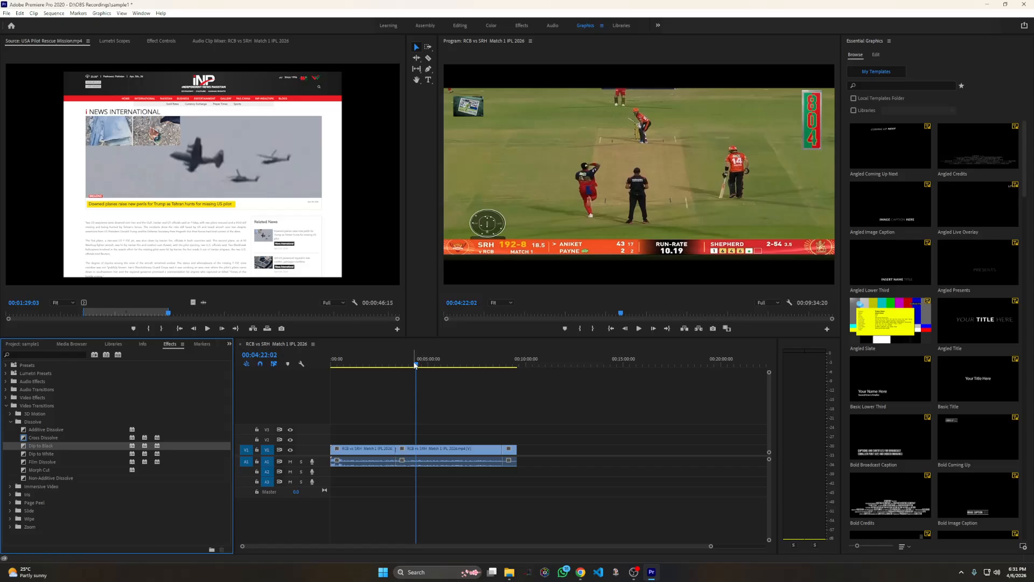
# Play the sequence across the cut between the two RCB vs SRH clips to check the transition
pyautogui.moveTo(416, 366); pyautogui.dragTo(395, 365)
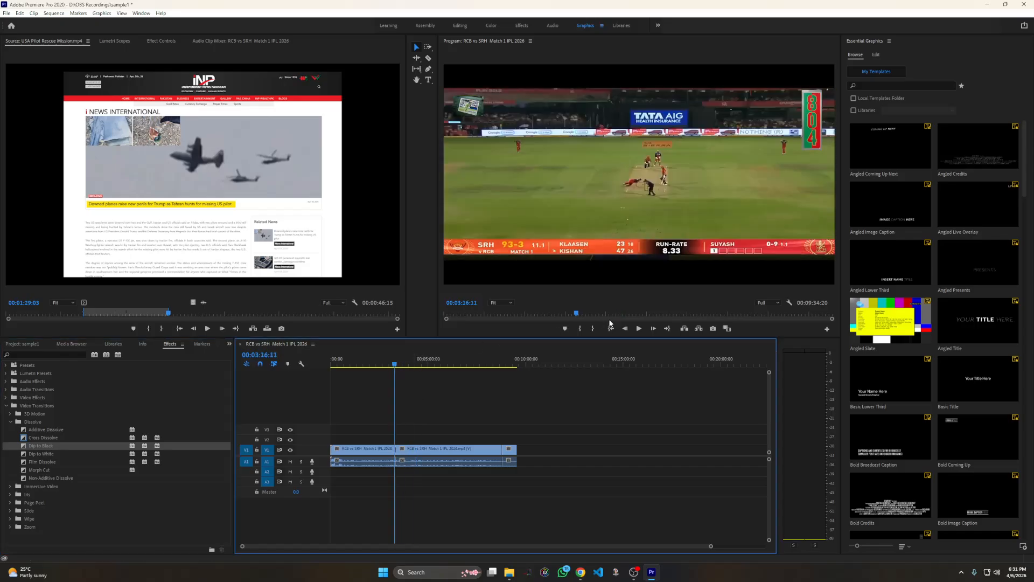
pyautogui.click(637, 329)
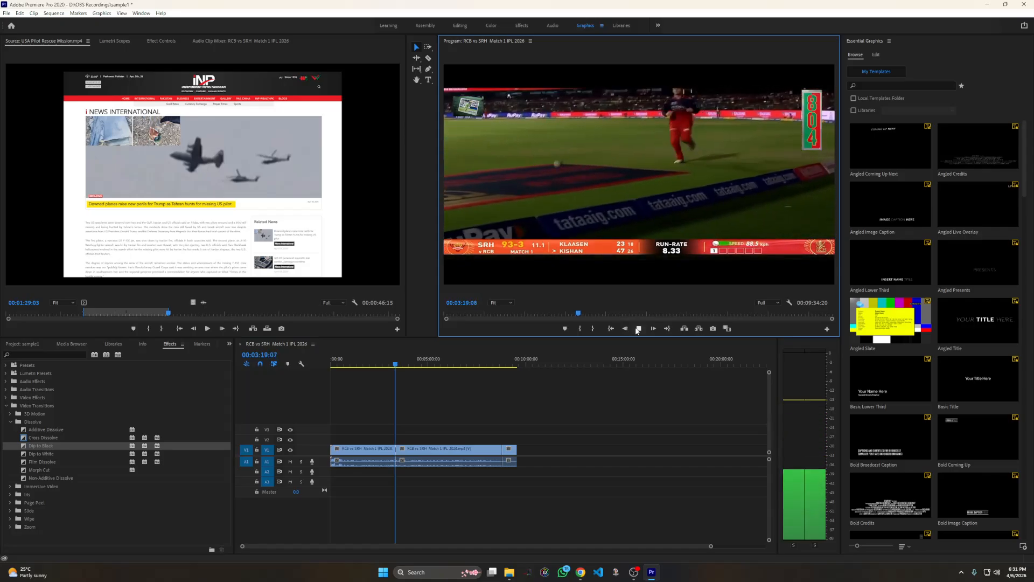
pyautogui.click(638, 329)
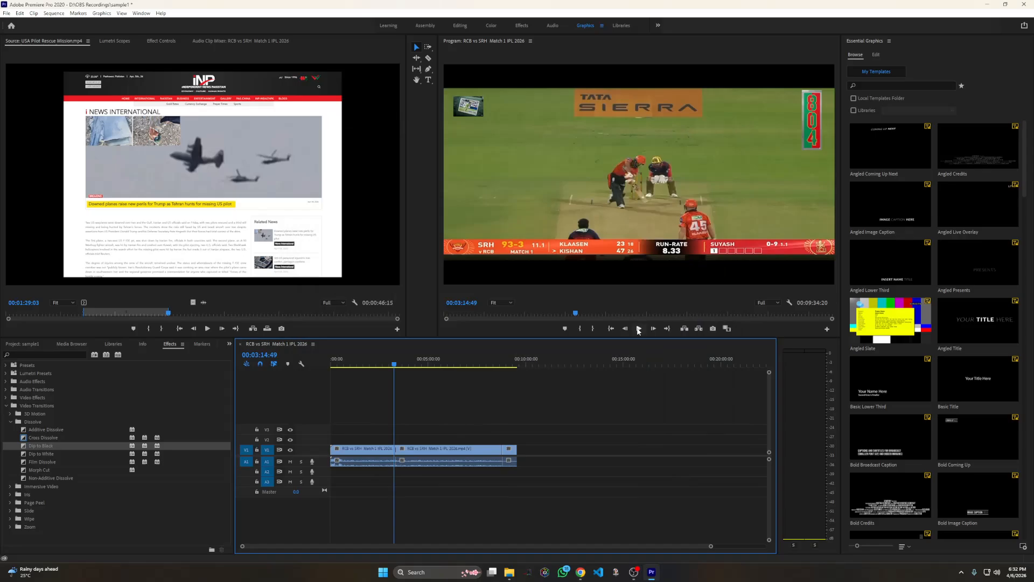
pyautogui.click(639, 329)
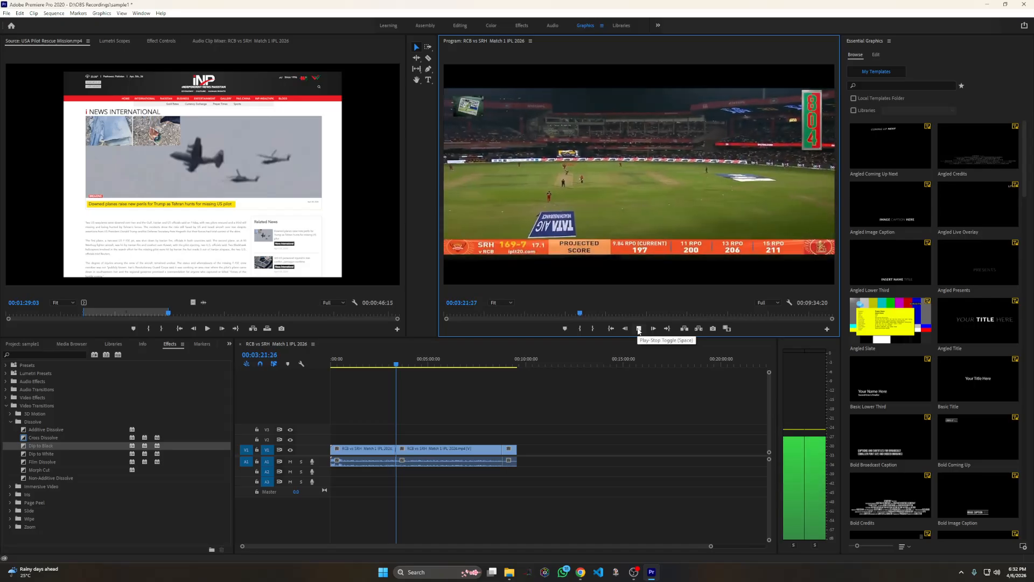
pyautogui.click(639, 329)
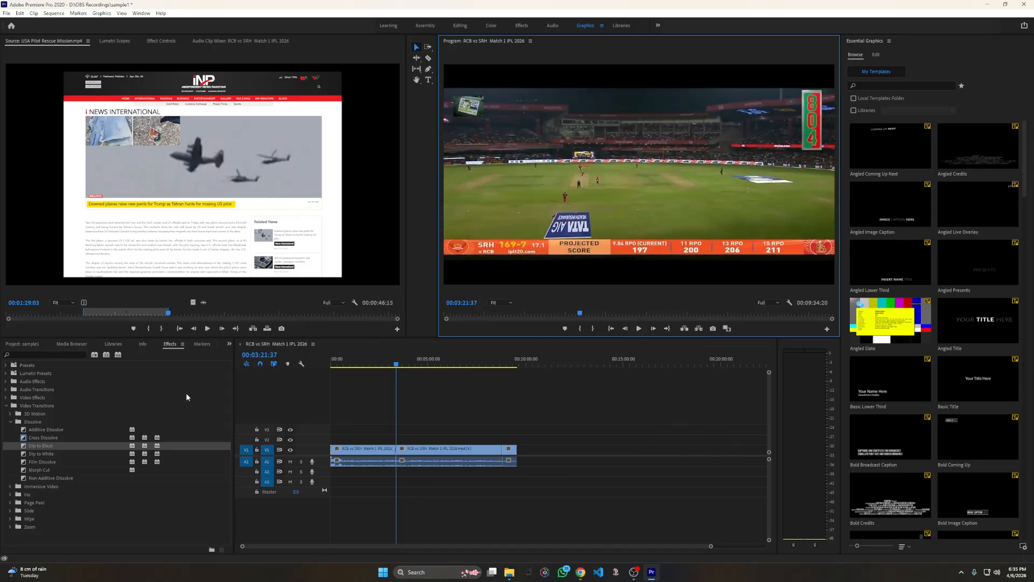
# Draw a text box near the middle of the video frame with the Type tool and enter the title IPL
pyautogui.click(22, 344)
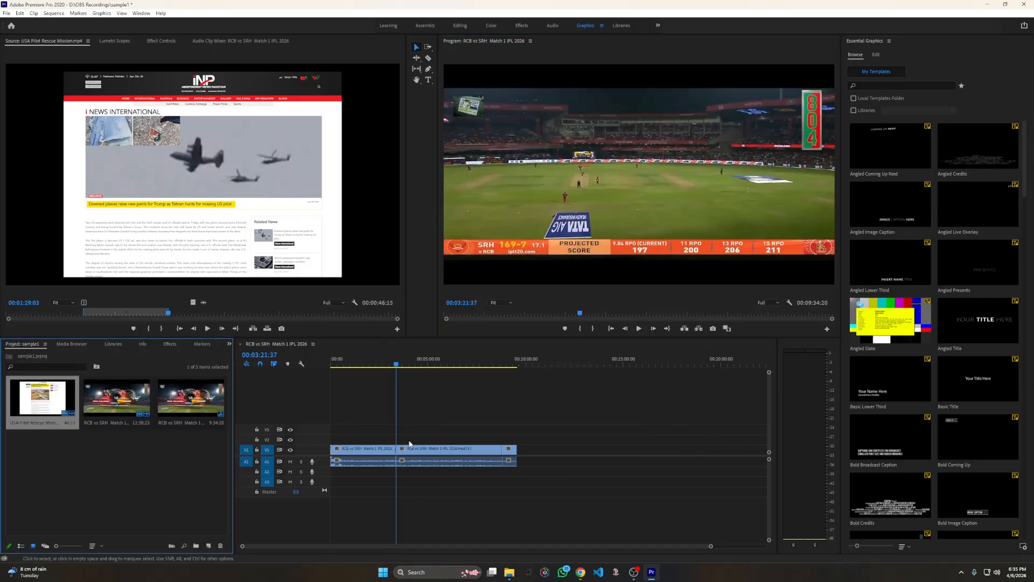
pyautogui.click(428, 80)
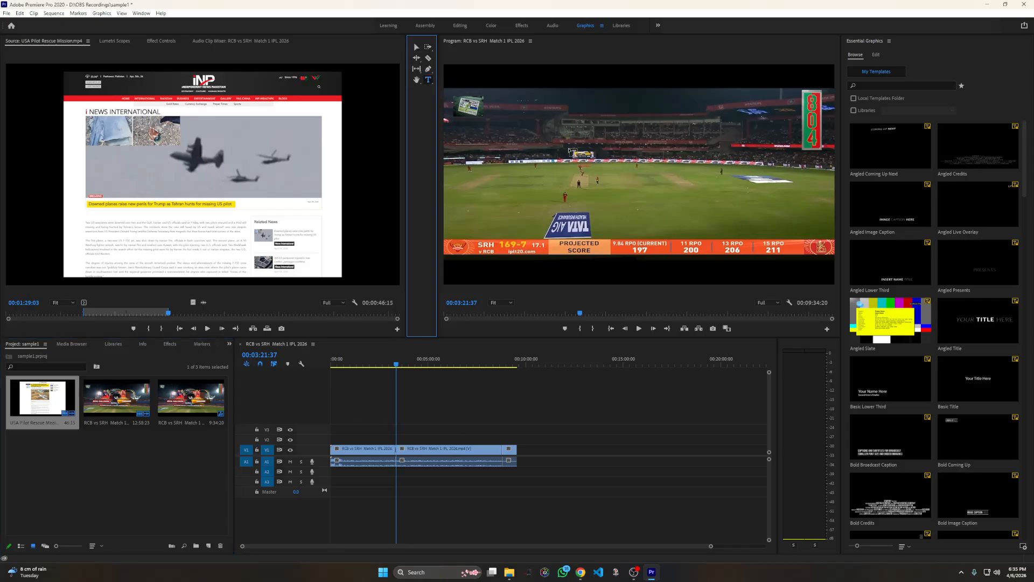
pyautogui.moveTo(569, 146); pyautogui.dragTo(686, 194)
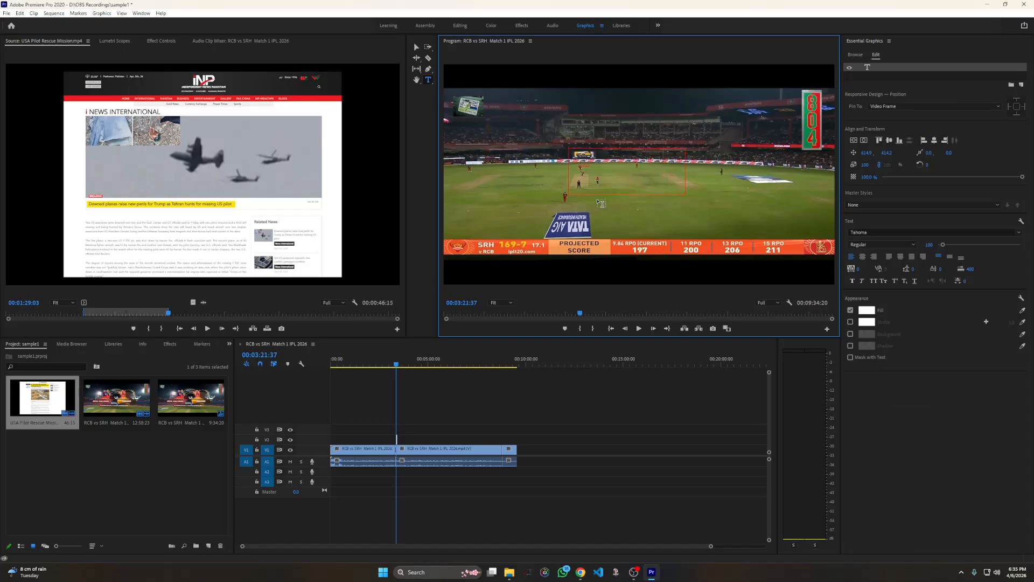
pyautogui.write('IPL')
pyautogui.click(416, 47)
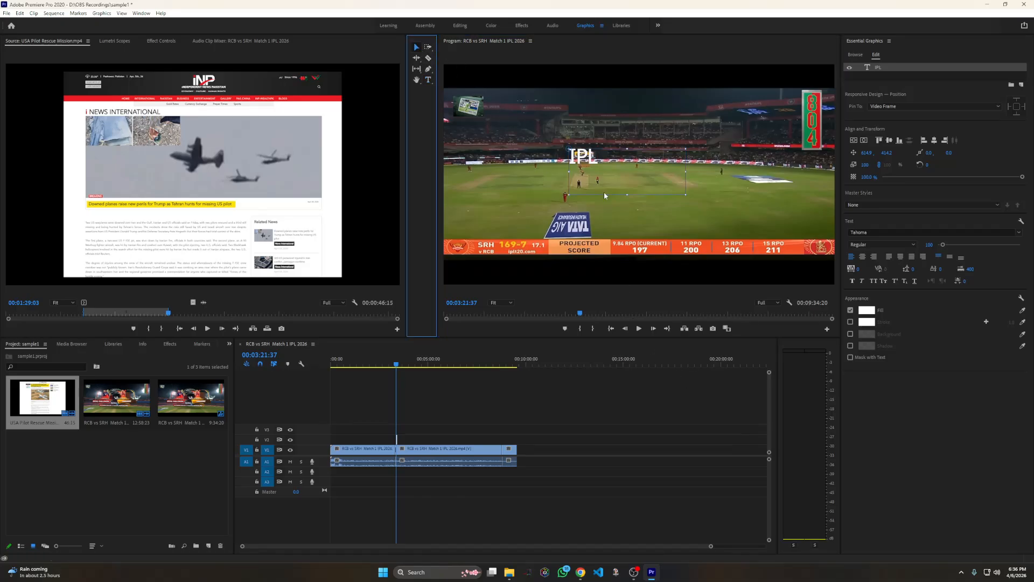
# Enlarge the IPL text box and move it toward the upper right part of the video frame
pyautogui.moveTo(606, 166)
pyautogui.mouseDown()
pyautogui.moveTo(588, 162)
pyautogui.moveTo(590, 118)
pyautogui.moveTo(632, 165)
pyautogui.moveTo(618, 171)
pyautogui.mouseUp()
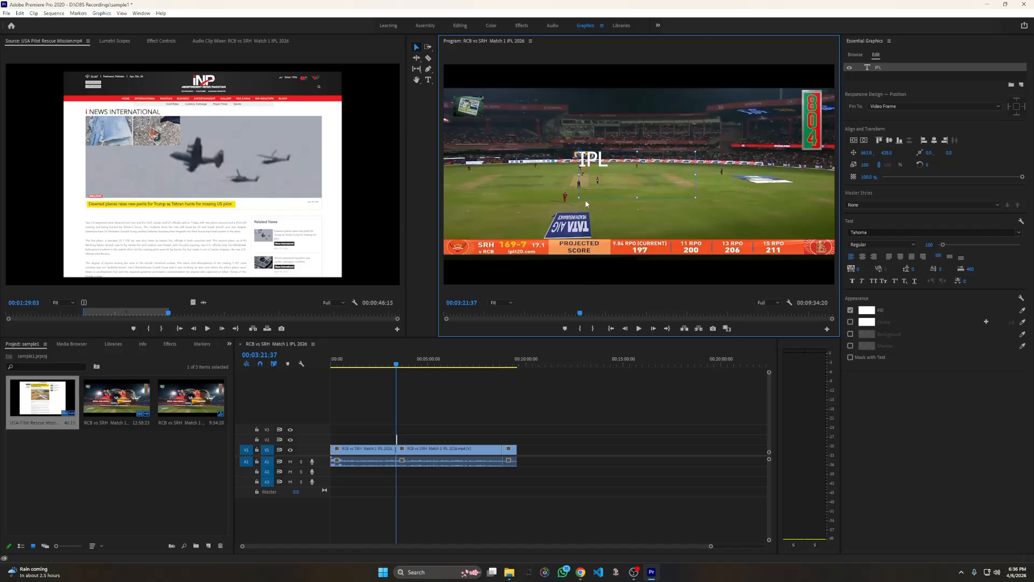
pyautogui.moveTo(580, 198); pyautogui.dragTo(540, 207)
pyautogui.moveTo(562, 160); pyautogui.dragTo(736, 126)
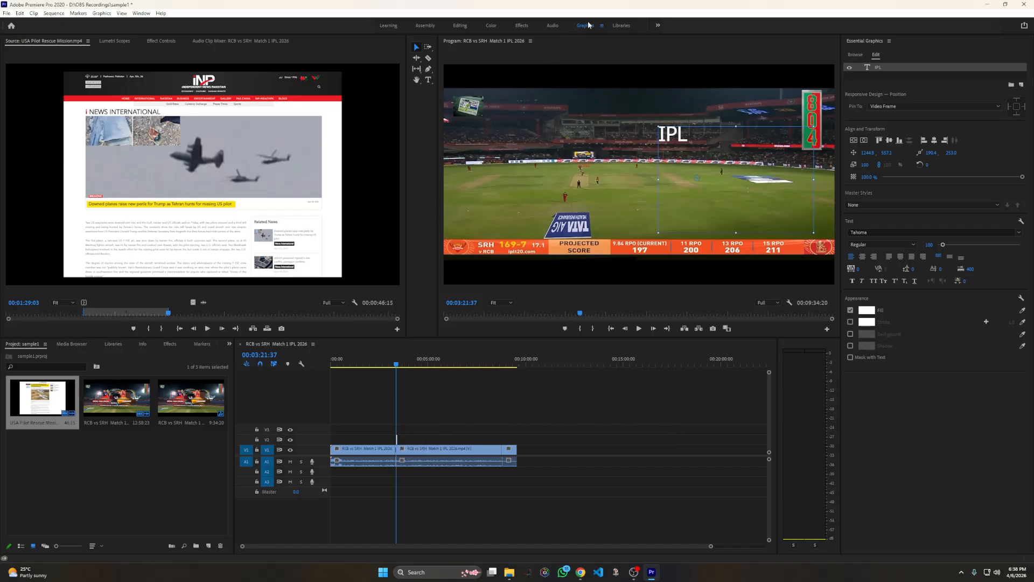
# Set the IPL title's font to Times New Roman Bold Italic
pyautogui.click(877, 60)
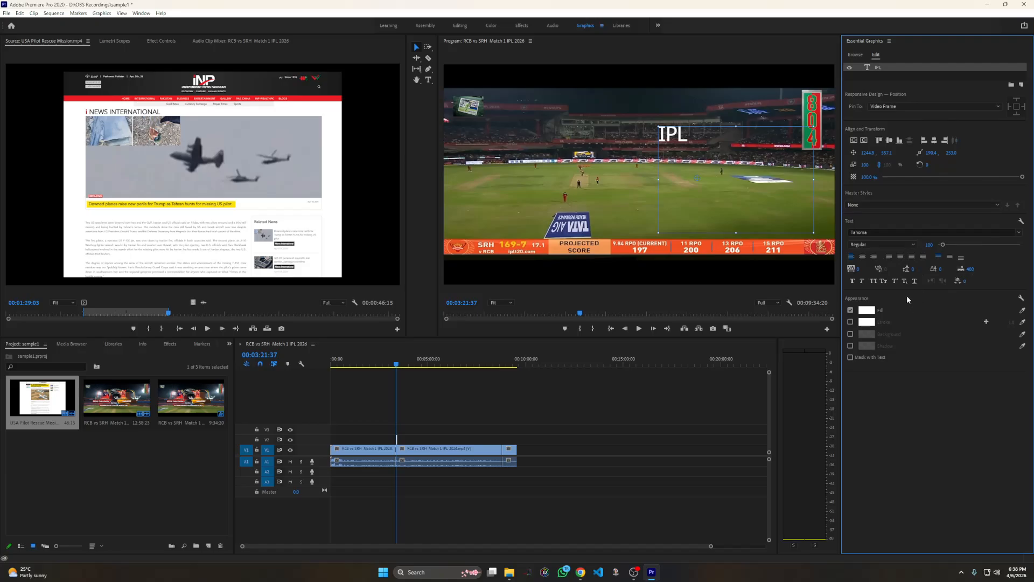
pyautogui.click(950, 232)
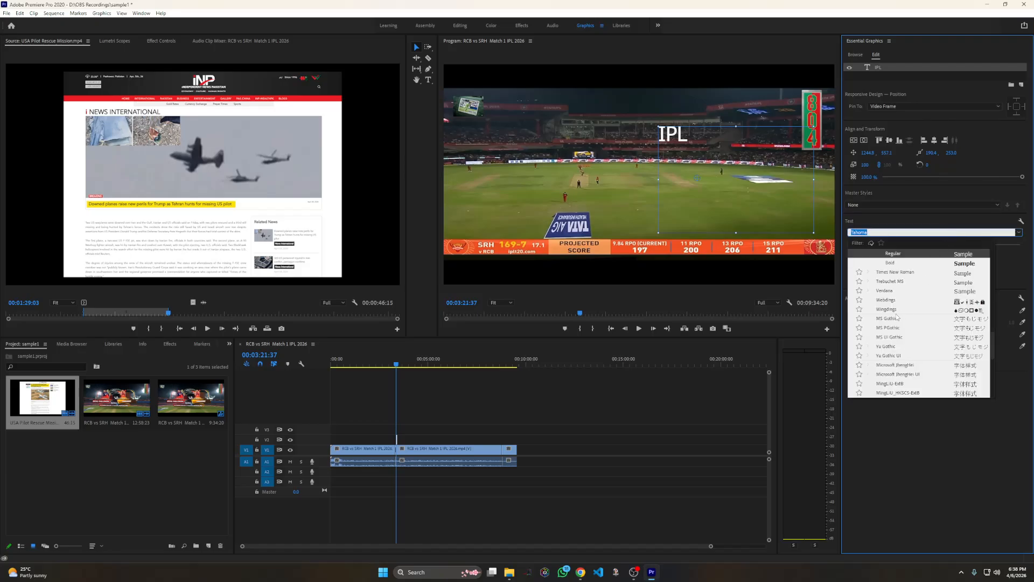
pyautogui.write('tim')
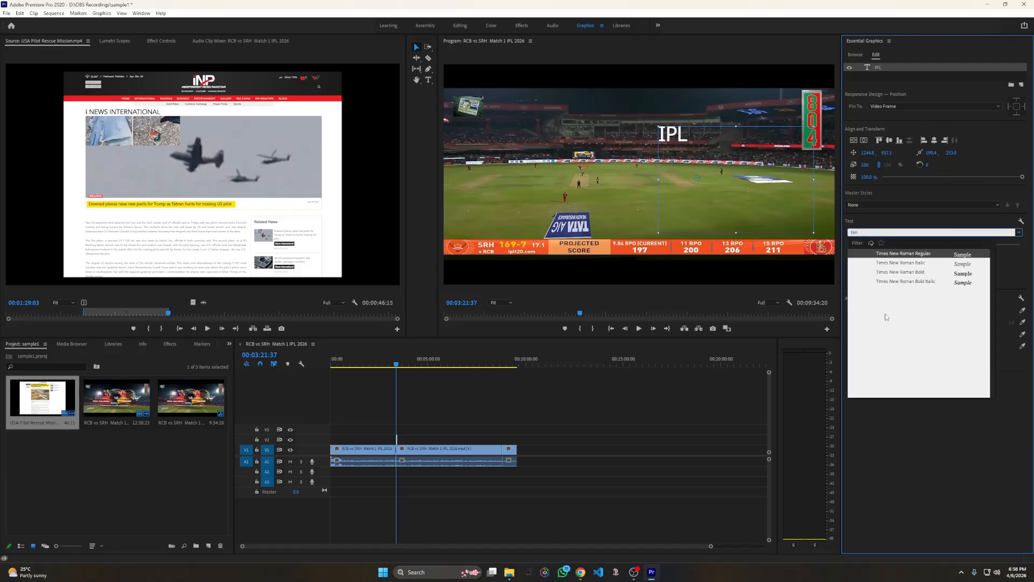
pyautogui.press('Down')
pyautogui.press('Down')
pyautogui.press('Down')
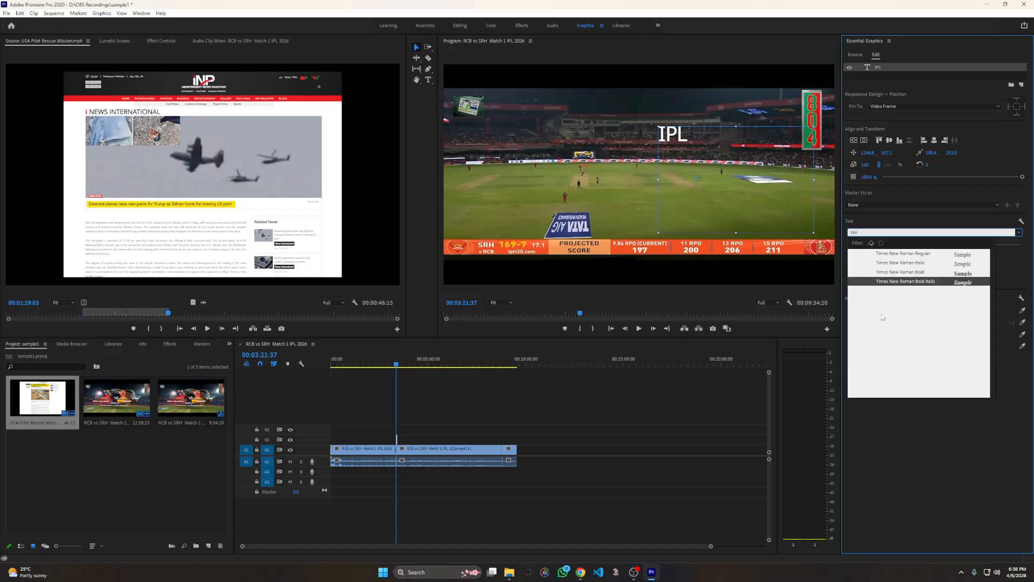
pyautogui.press('Return')
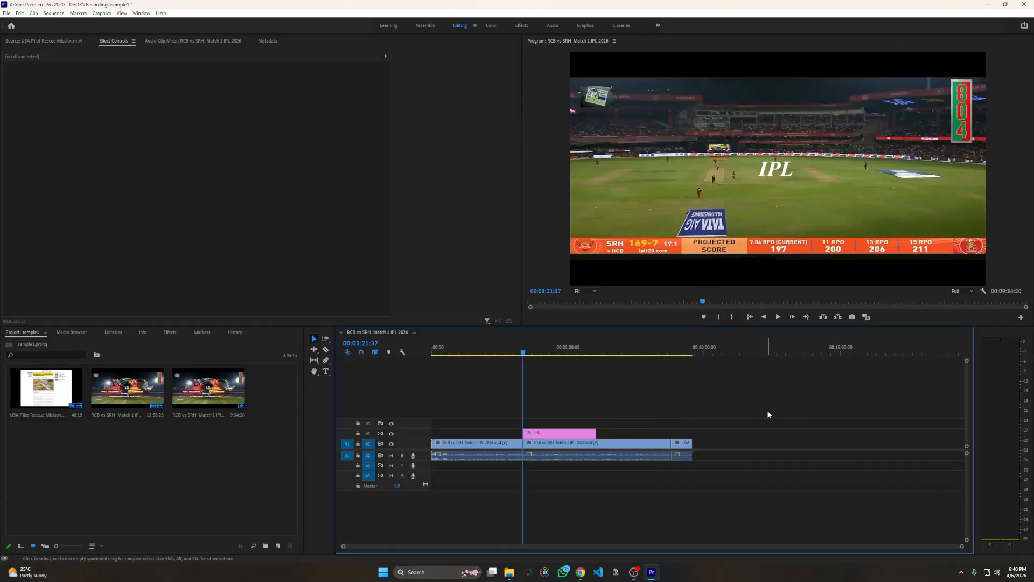
# Try a playback speed of 200% on the second RCB vs SRH clip
pyautogui.rightClick(622, 445)
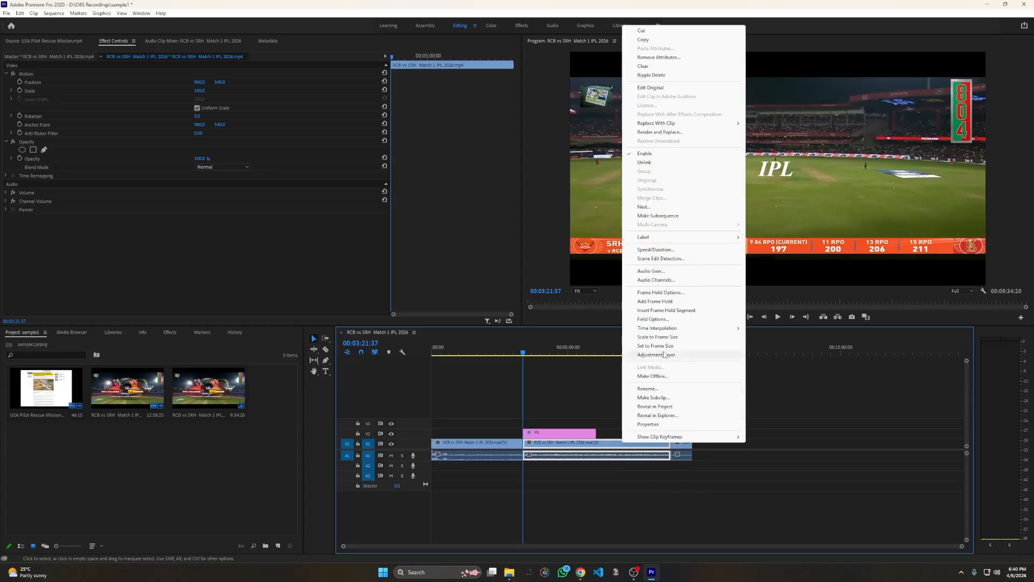
pyautogui.click(664, 250)
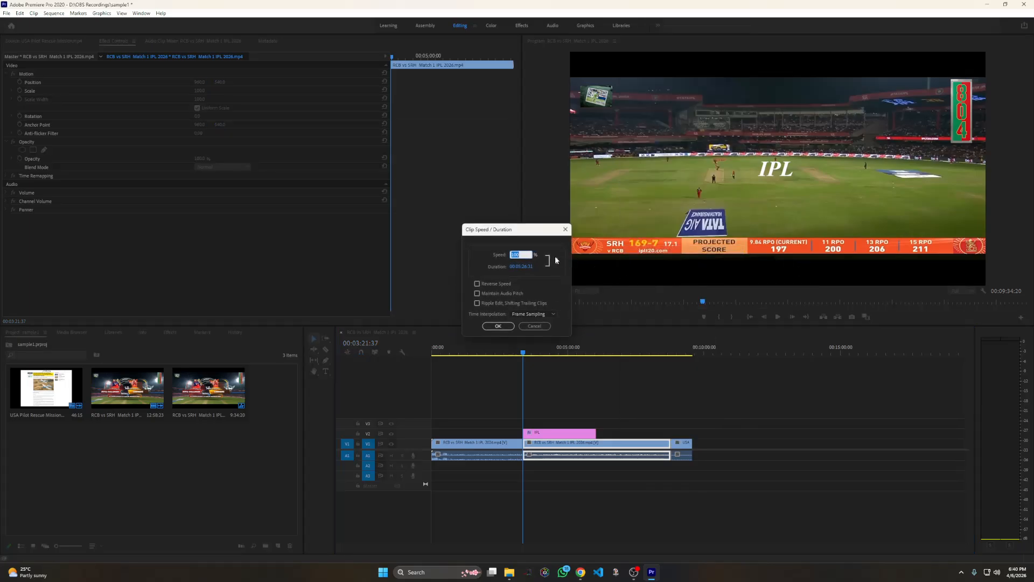
pyautogui.write('200')
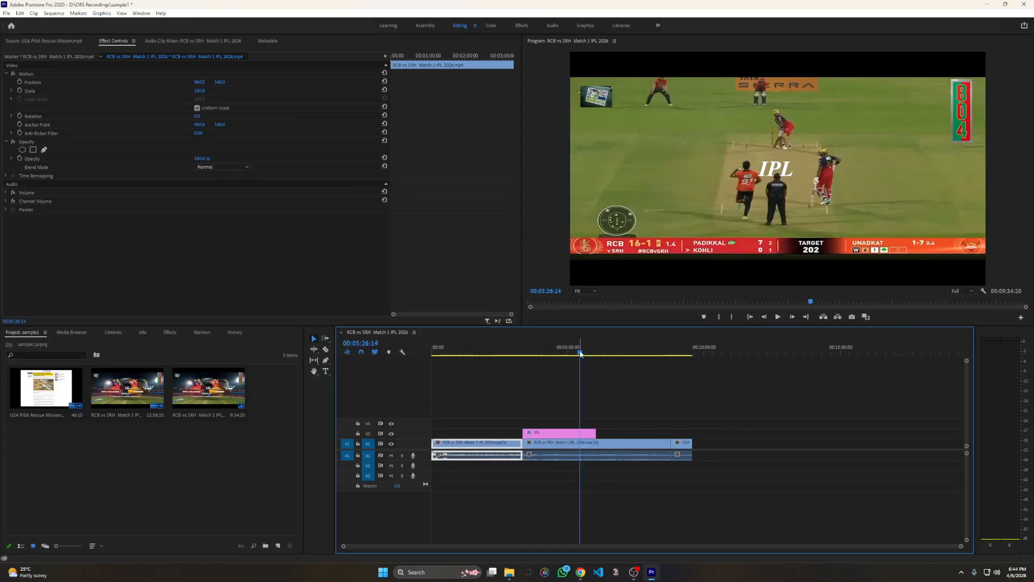
# Insert a frame hold segment at 00:02:09:40 in the first RCB vs SRH clip
pyautogui.moveTo(580, 354); pyautogui.dragTo(491, 355)
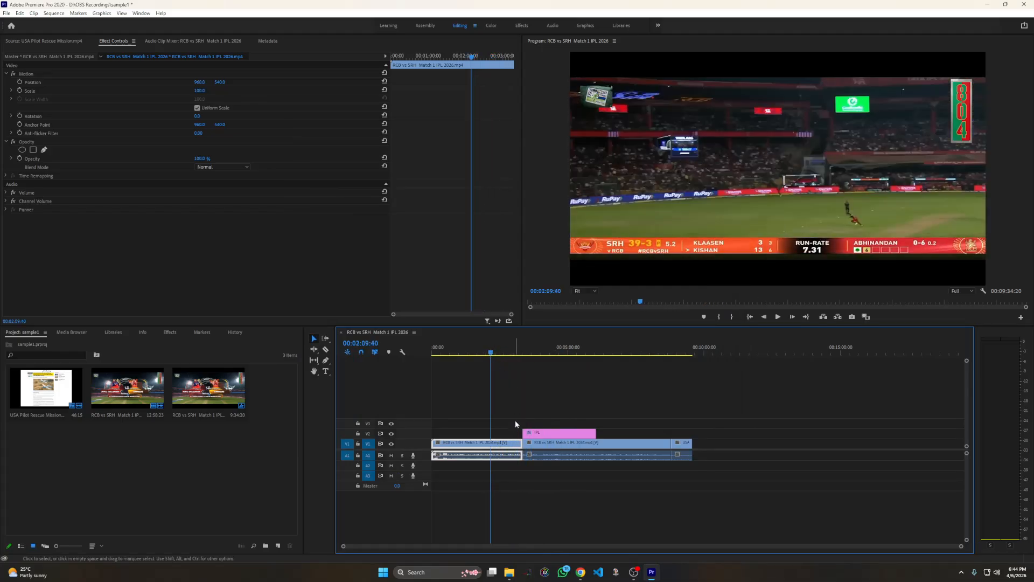
pyautogui.rightClick(494, 445)
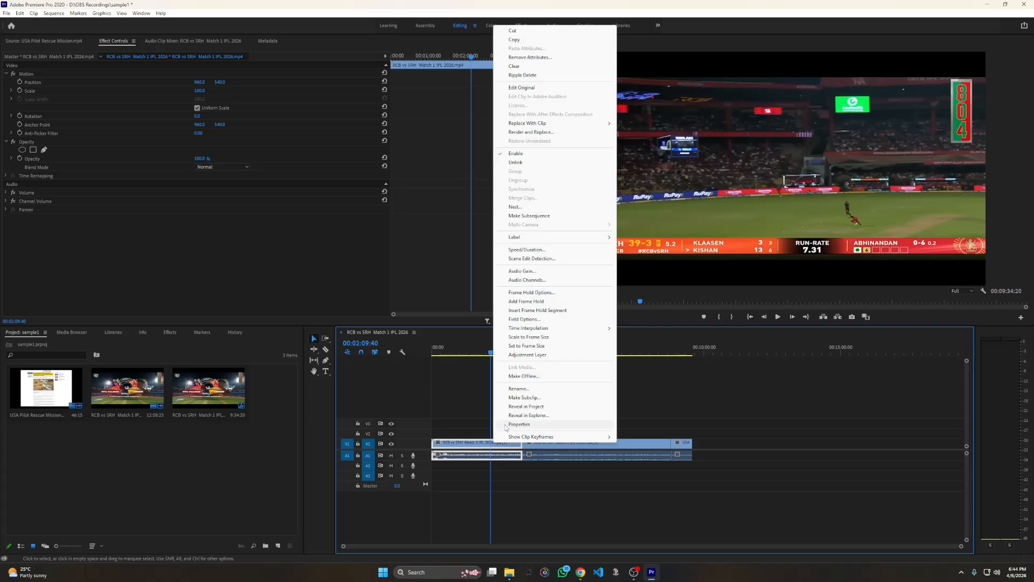
pyautogui.click(538, 311)
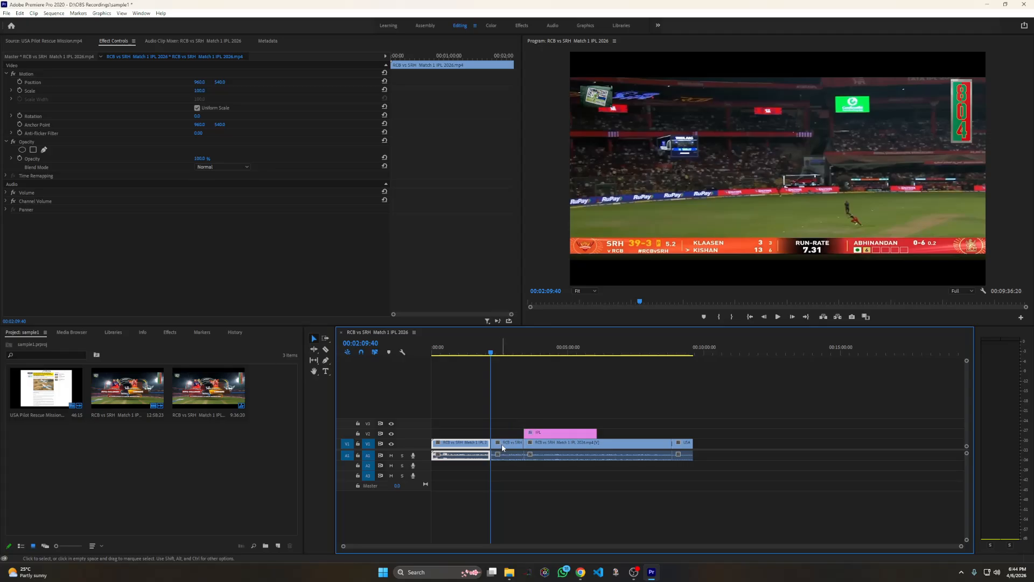
# Play the sequence from about 00:02:03:29 through the frame hold to check the frozen frame
pyautogui.click(486, 354)
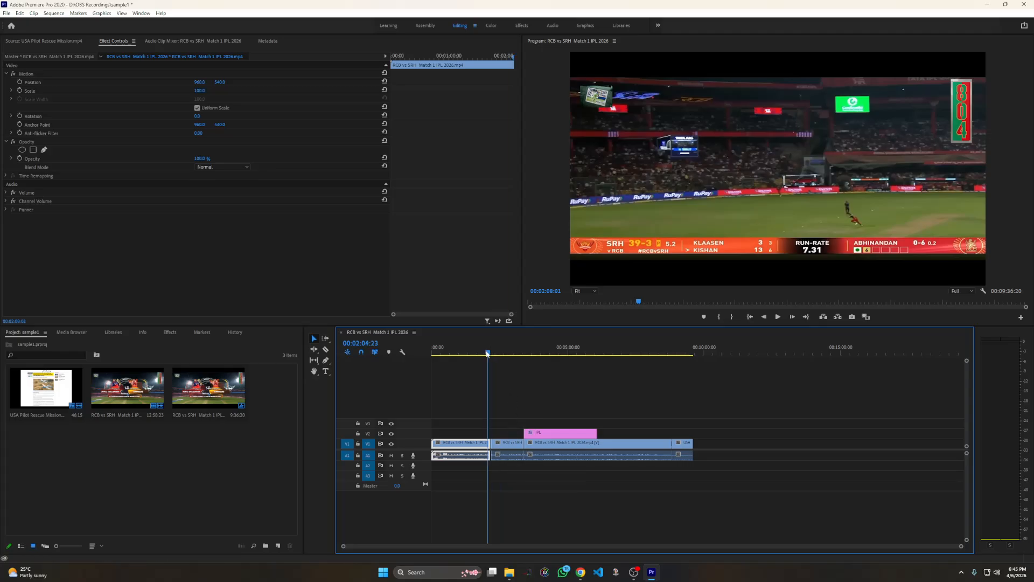
pyautogui.moveTo(486, 353); pyautogui.dragTo(487, 354)
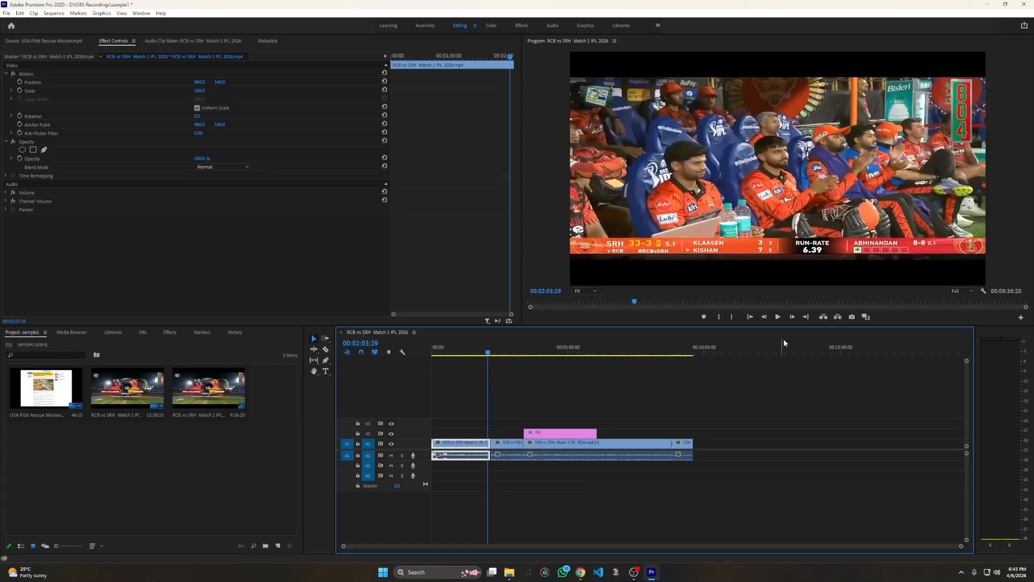
pyautogui.click(778, 317)
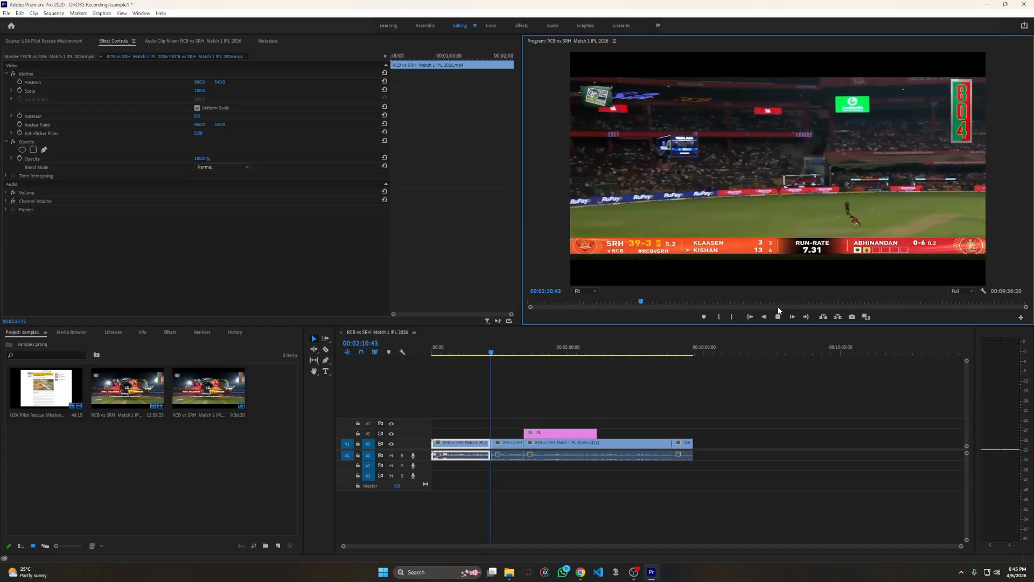
pyautogui.click(778, 317)
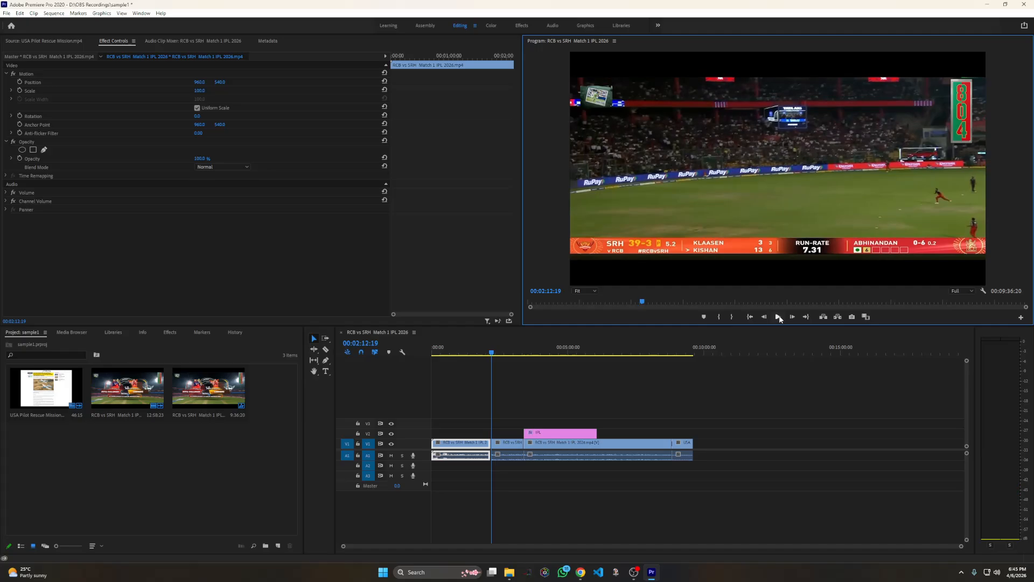